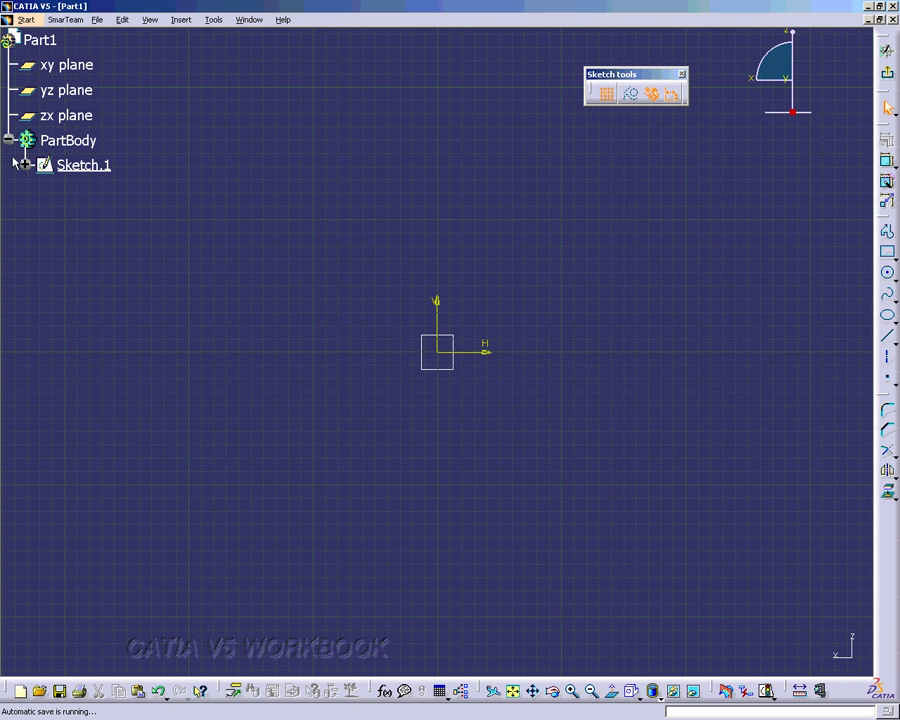
# Expand Sketch.1 and its AbsoluteAxis node in the specification tree.
pyautogui.click(25, 165)
pyautogui.click(43, 190)
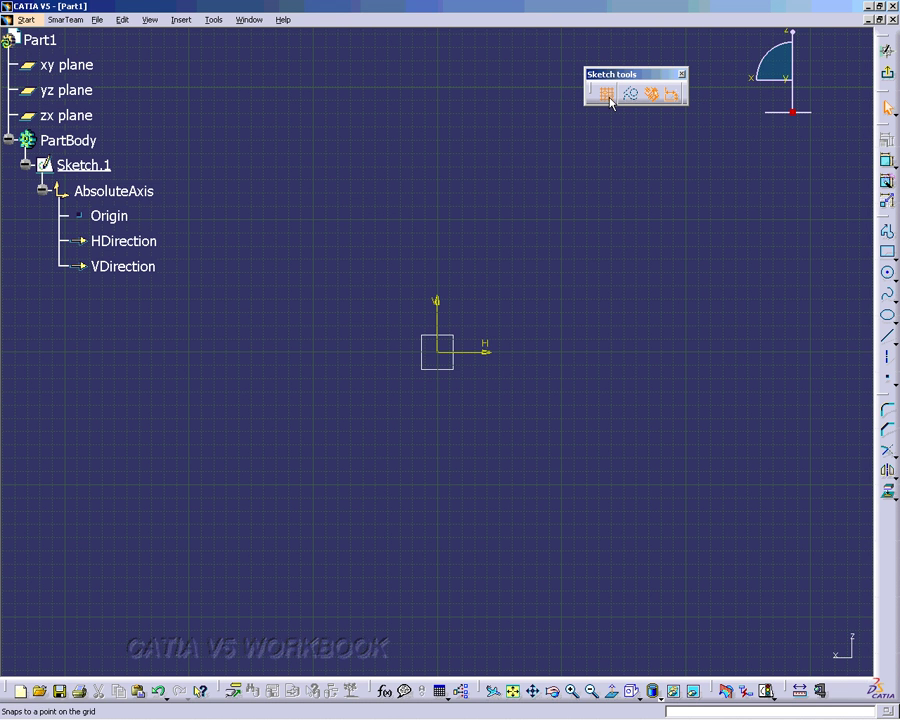
pyautogui.click(681, 74)
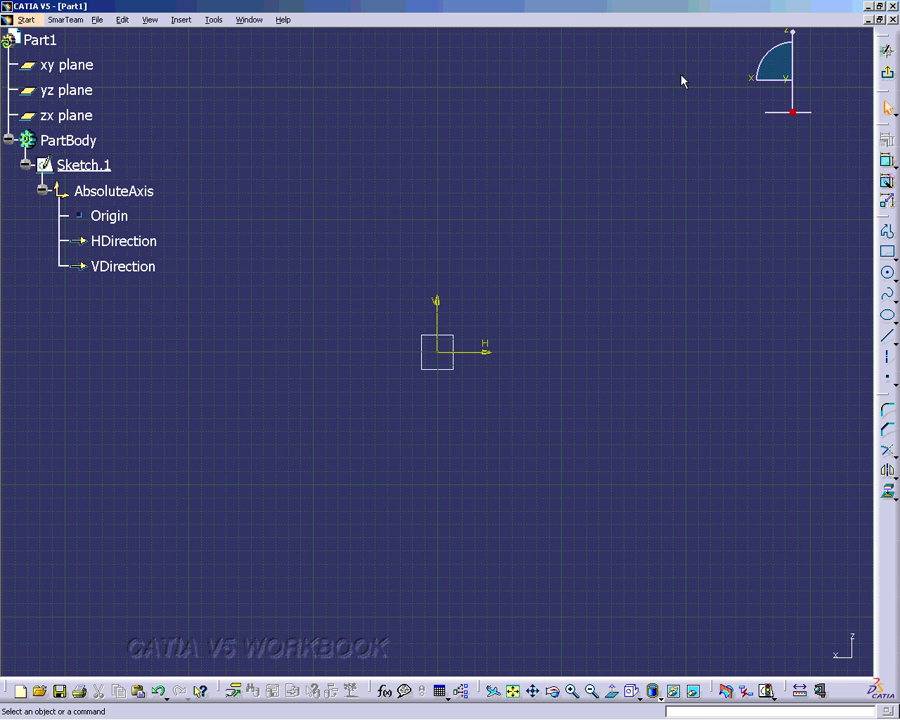
pyautogui.click(149, 21)
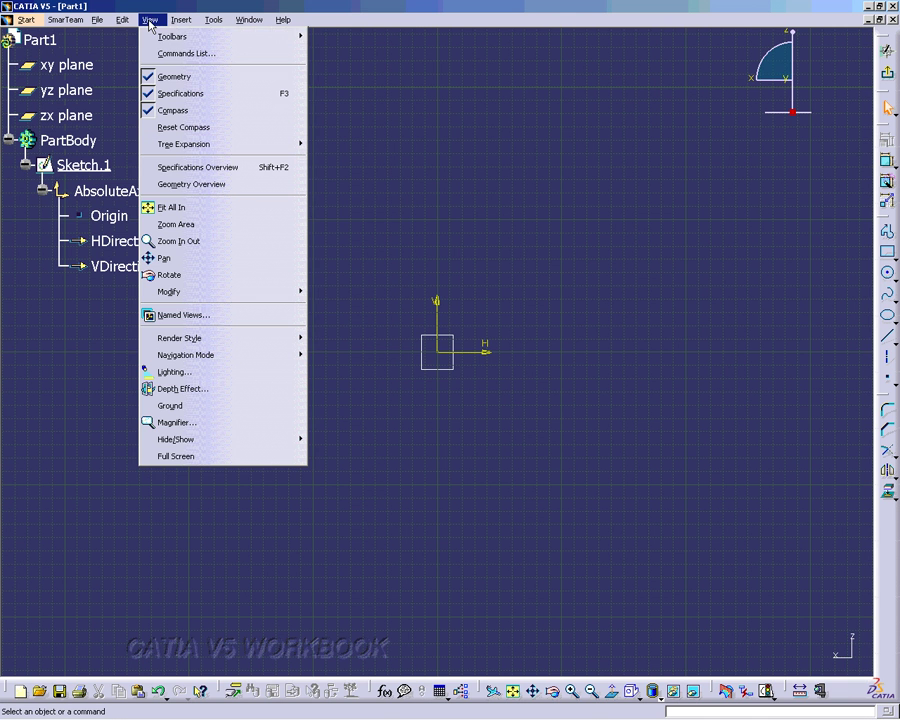
pyautogui.moveTo(155, 40)
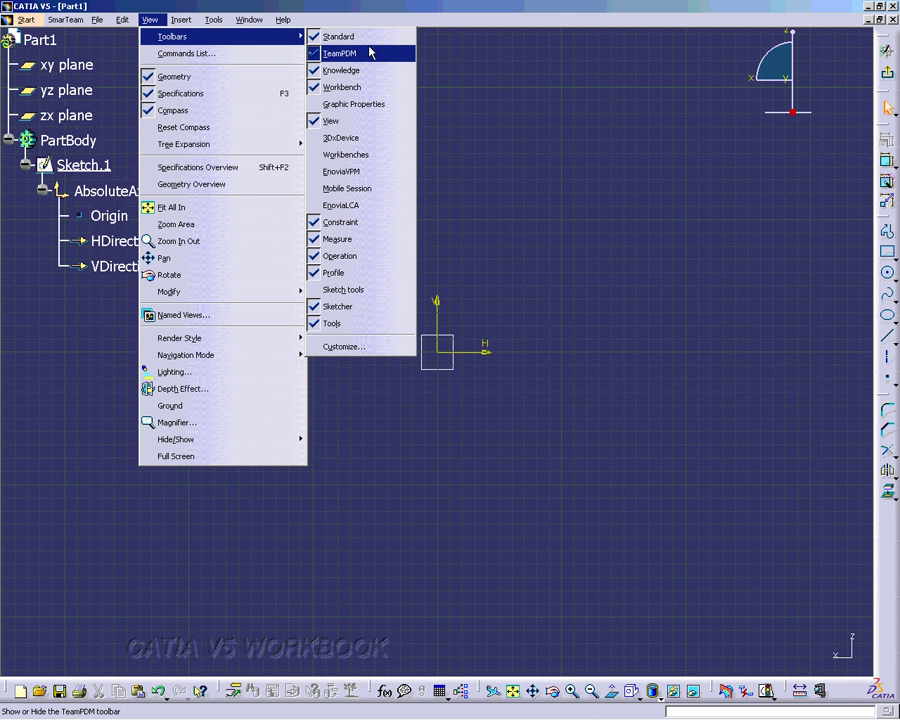
pyautogui.click(366, 289)
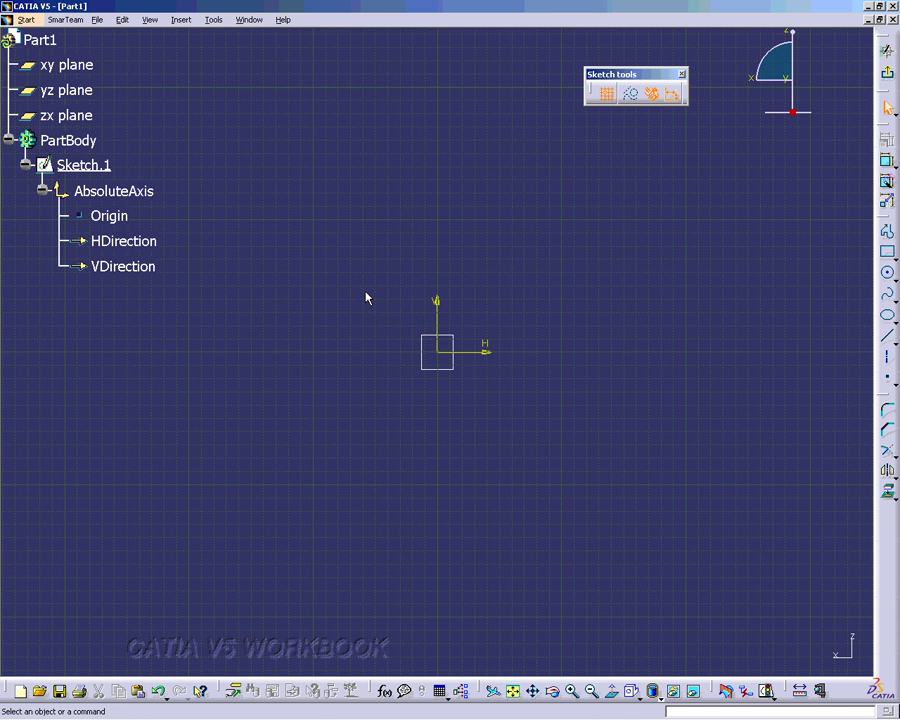
pyautogui.click(606, 93)
pyautogui.click(651, 95)
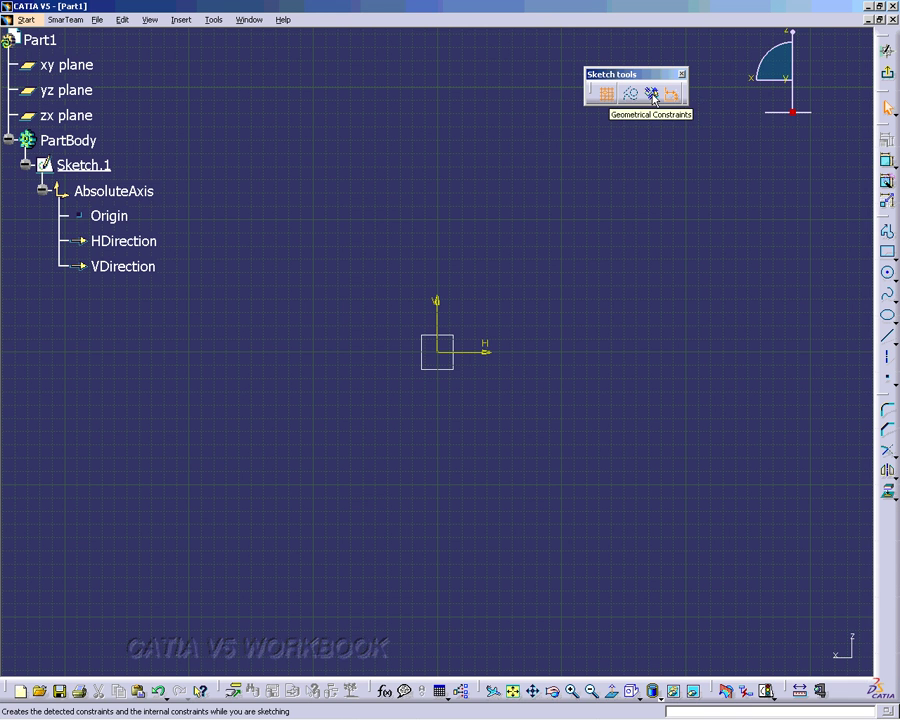
pyautogui.click(651, 95)
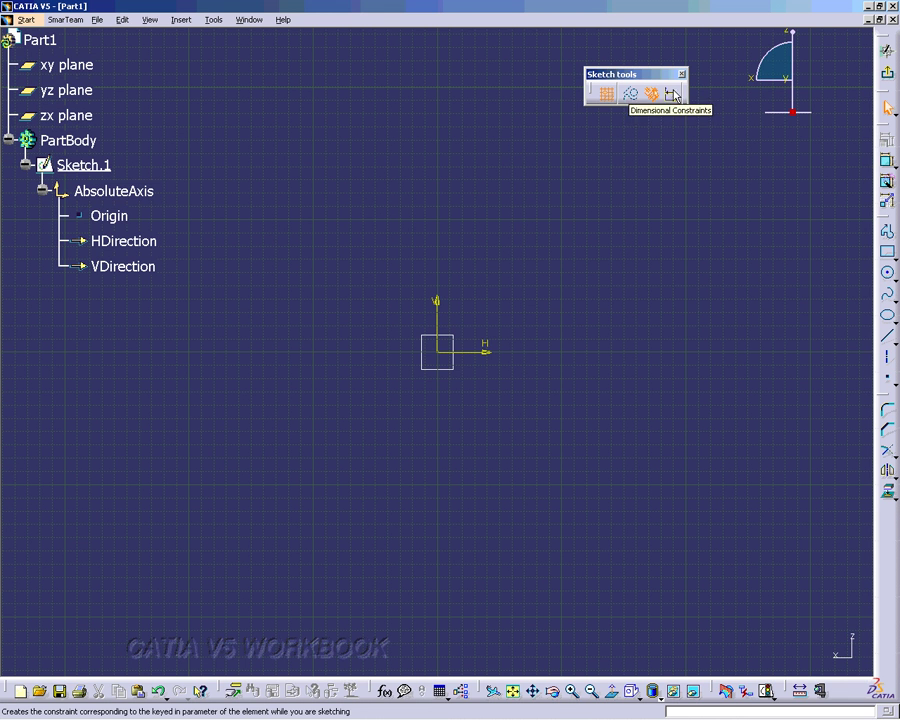
pyautogui.click(675, 95)
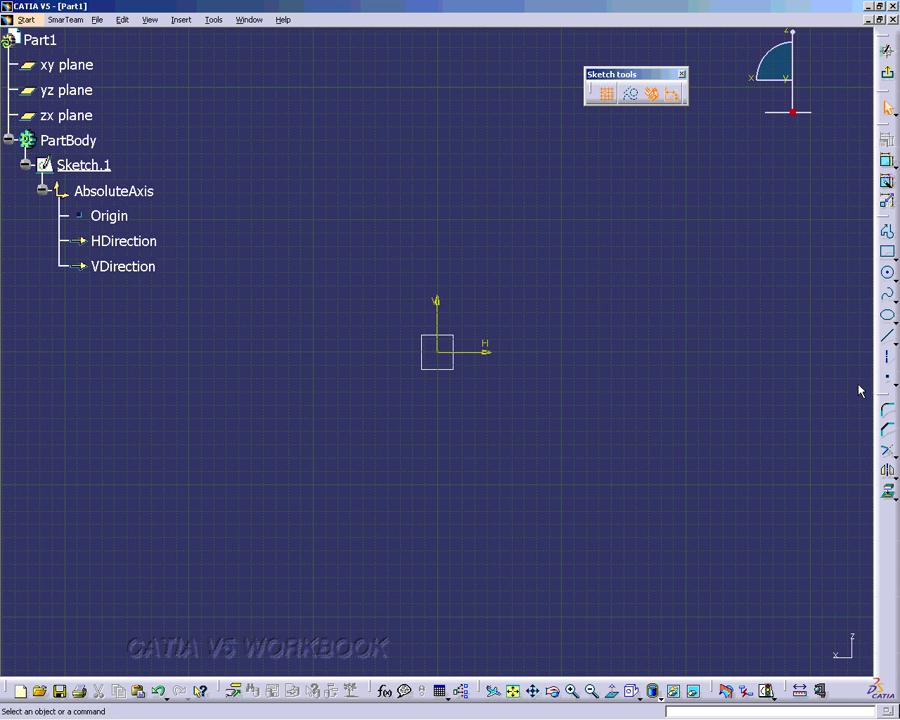
# Create Point.1 at H 1in, V 1in with the Point tool.
pyautogui.click(893, 382)
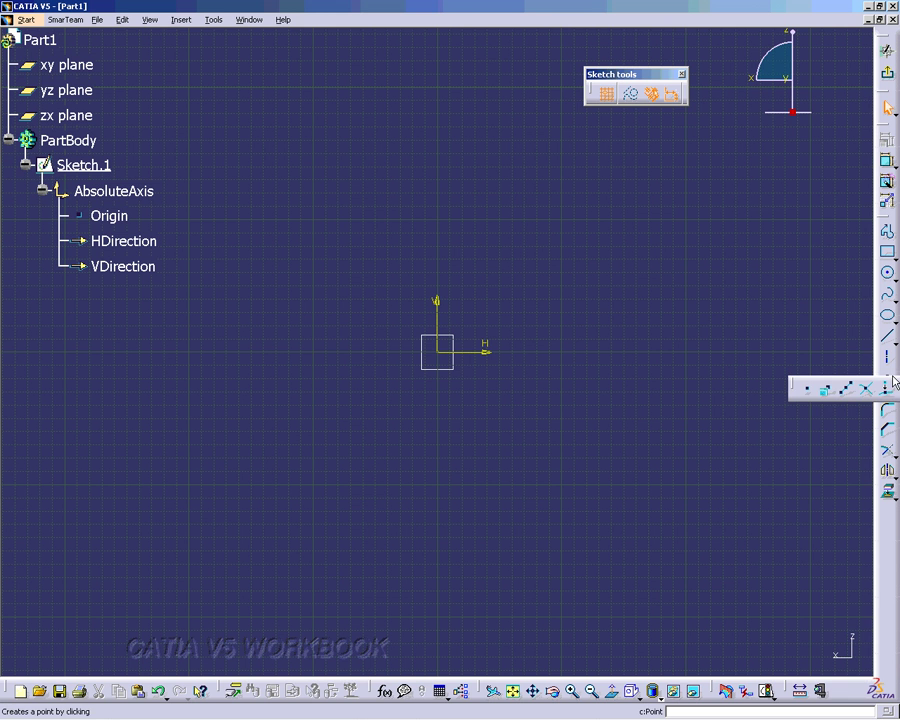
pyautogui.click(809, 390)
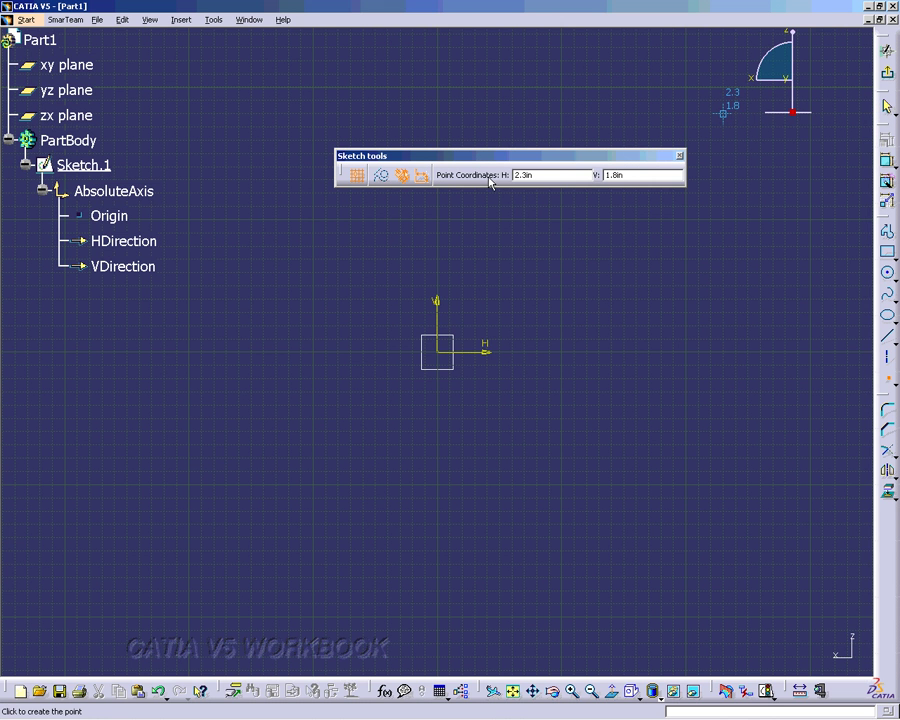
pyautogui.click(549, 273)
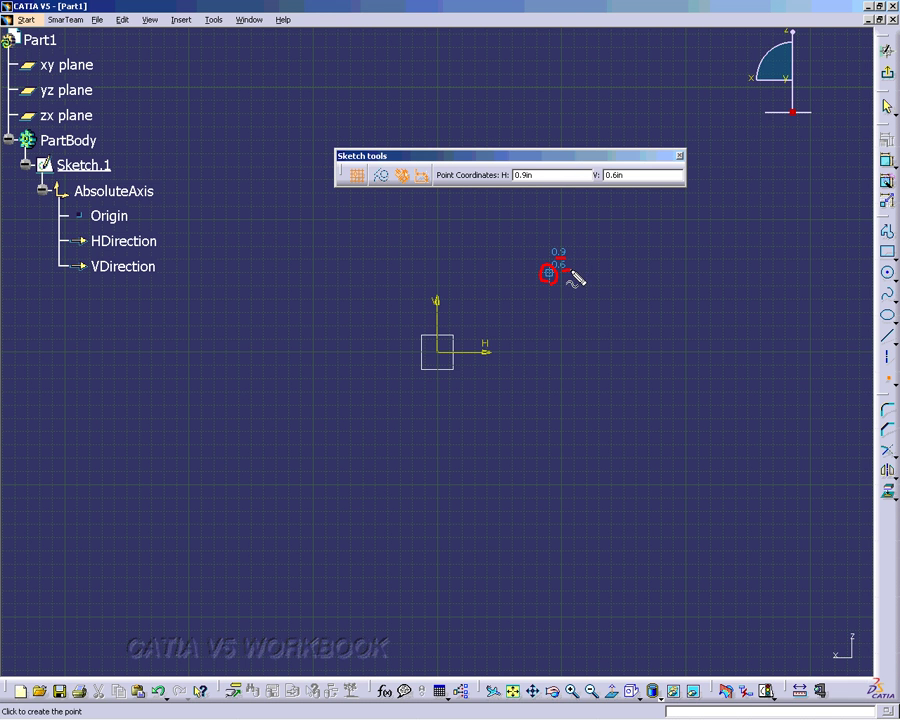
pyautogui.moveTo(509, 182); pyautogui.dragTo(549, 182)
pyautogui.moveTo(603, 180); pyautogui.dragTo(626, 180)
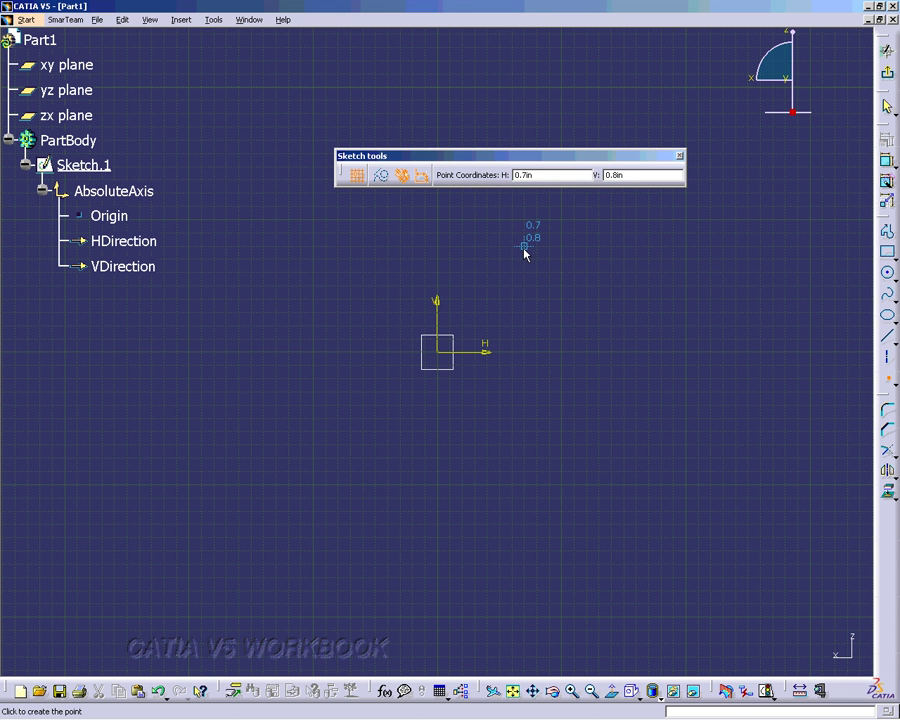
pyautogui.click(497, 175)
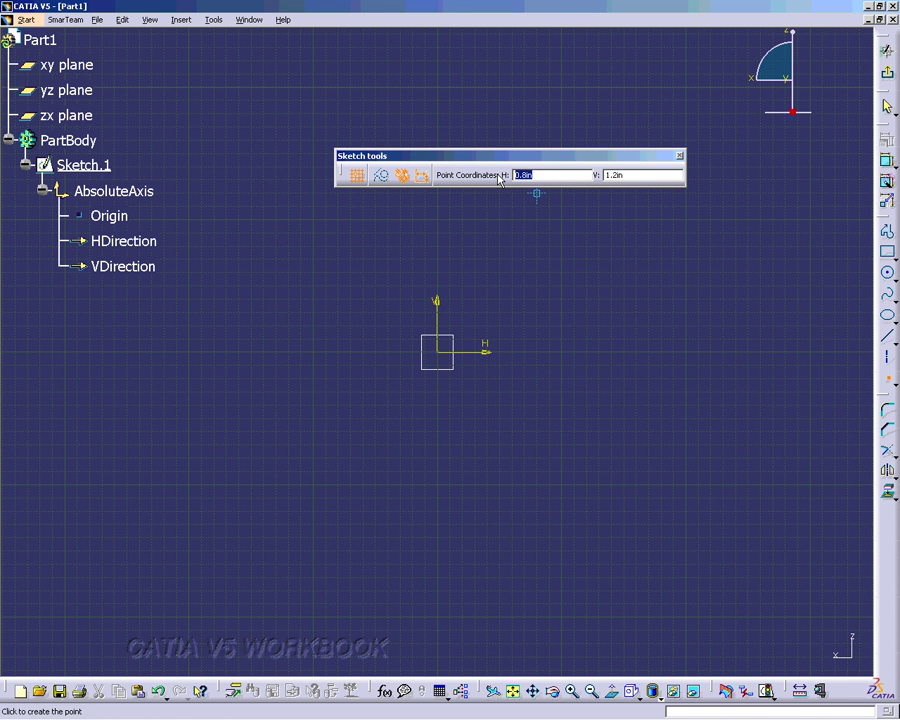
pyautogui.write('1')
pyautogui.click(620, 177)
pyautogui.write('1')
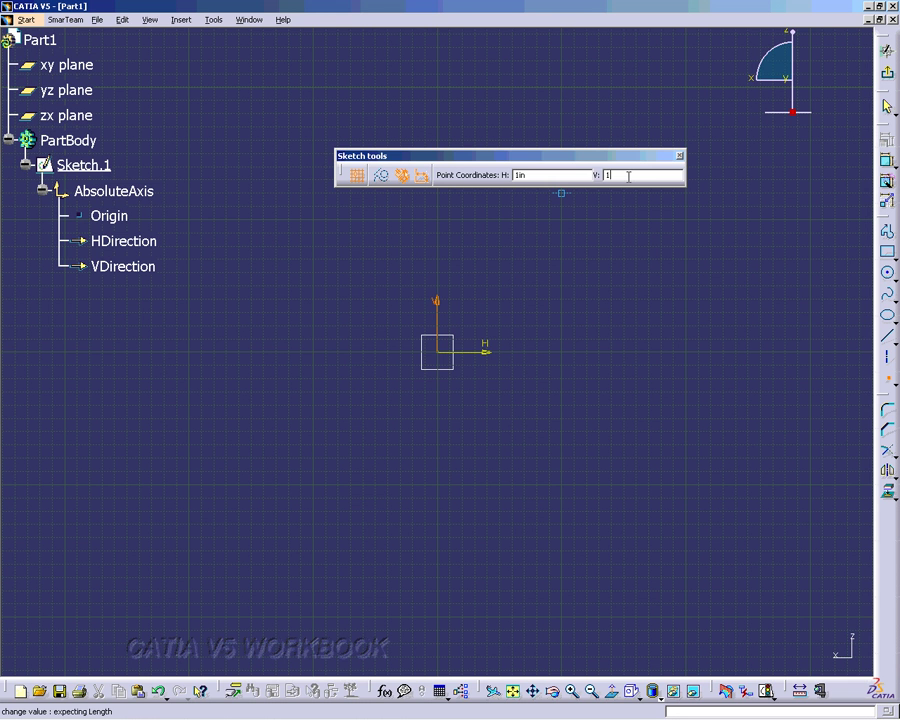
pyautogui.press('Return')
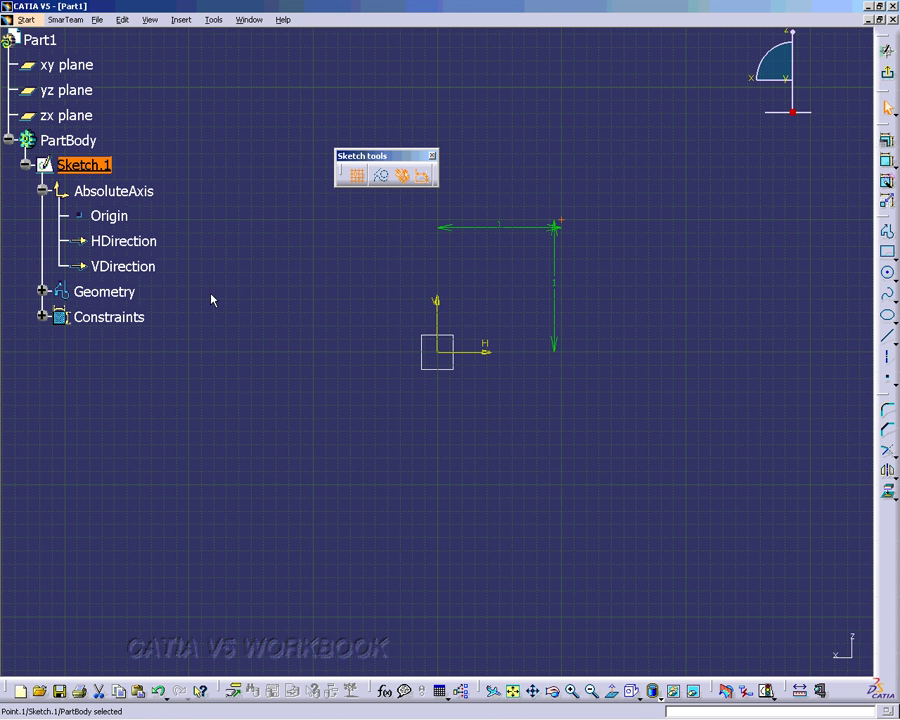
# Expand Constraints and Geometry, then review Point.1's polar definition without changing it.
pyautogui.click(42, 316)
pyautogui.click(42, 291)
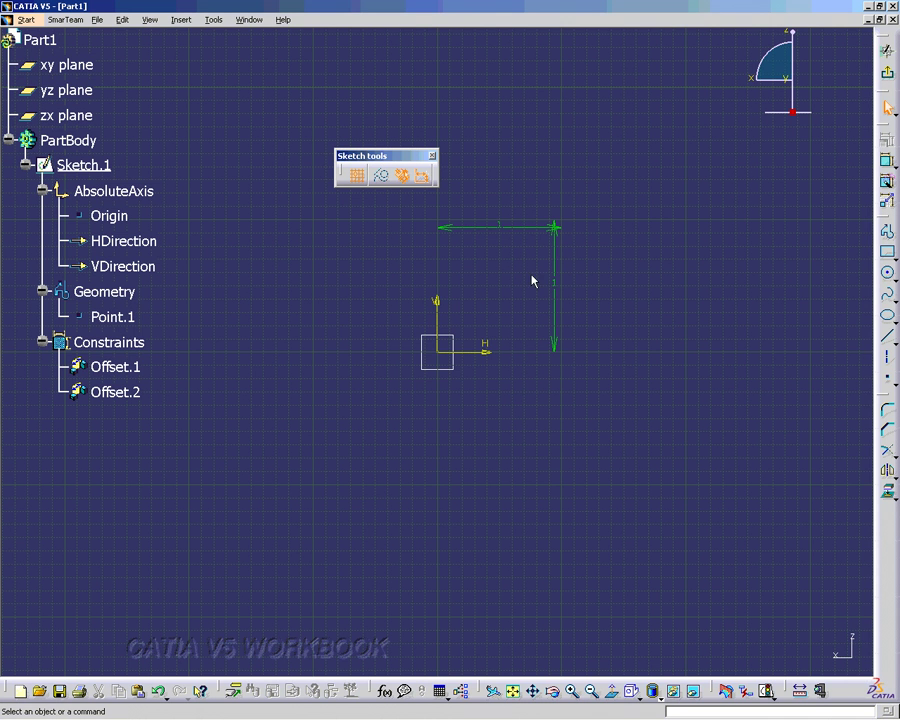
pyautogui.doubleClick(571, 224)
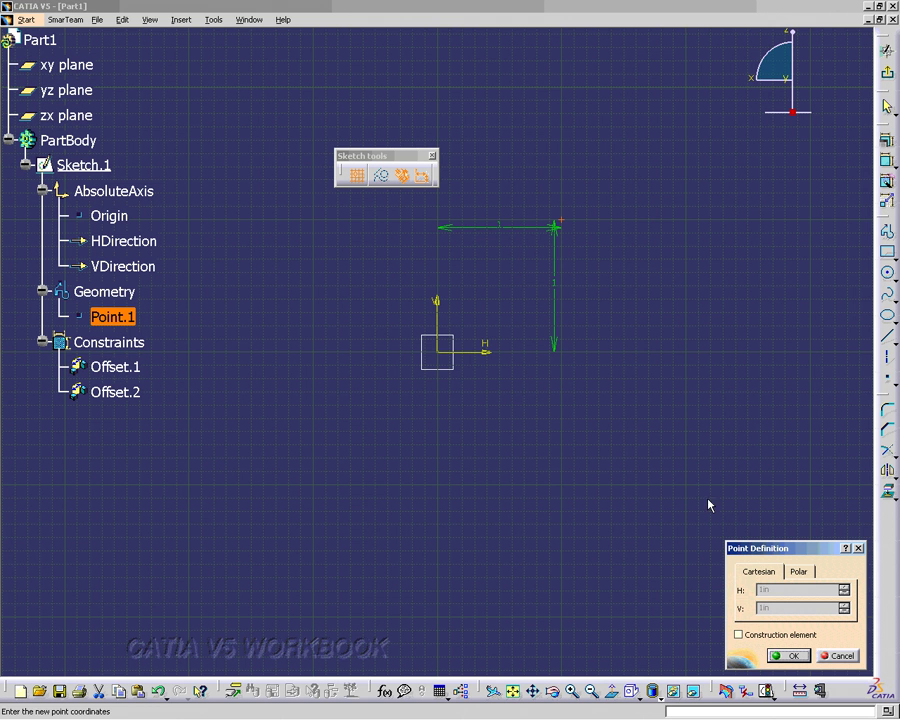
pyautogui.click(801, 573)
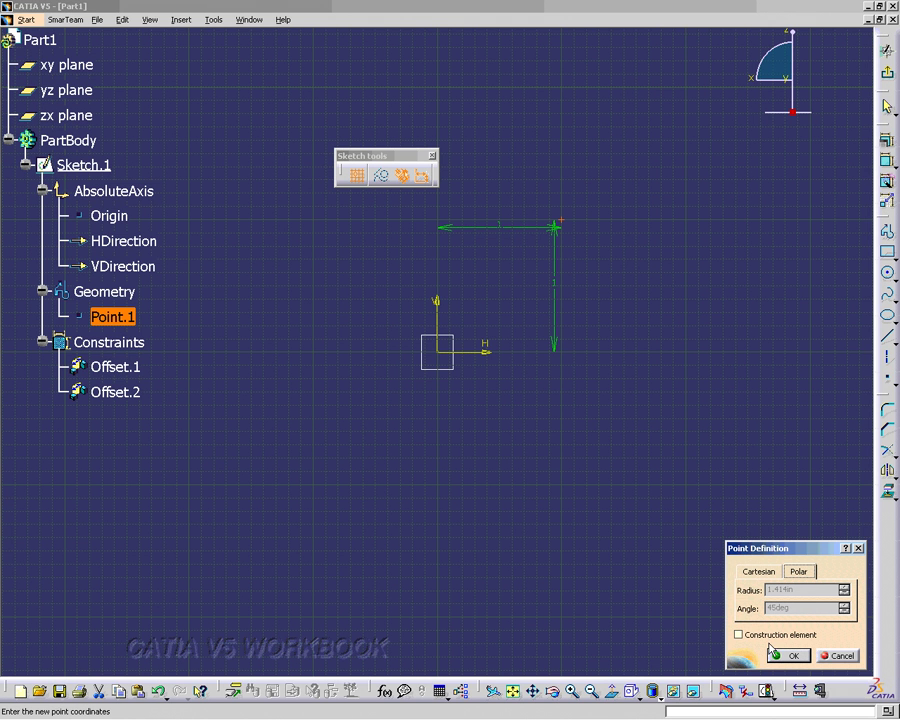
pyautogui.click(858, 549)
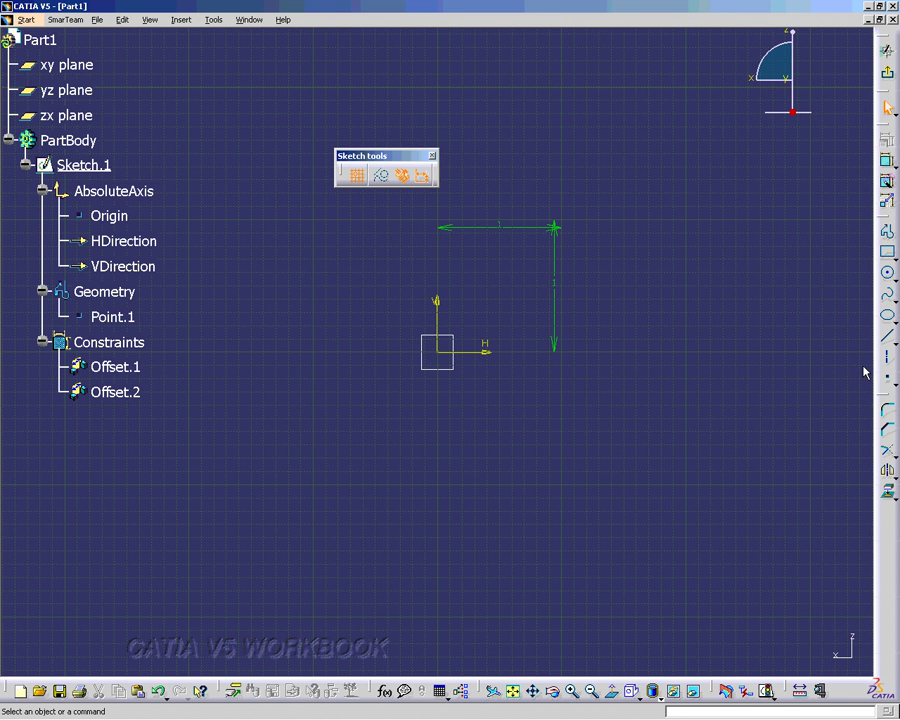
# Draw vertical 1in Line.1 from Point.1 down to H 1in, V 0in.
pyautogui.click(887, 335)
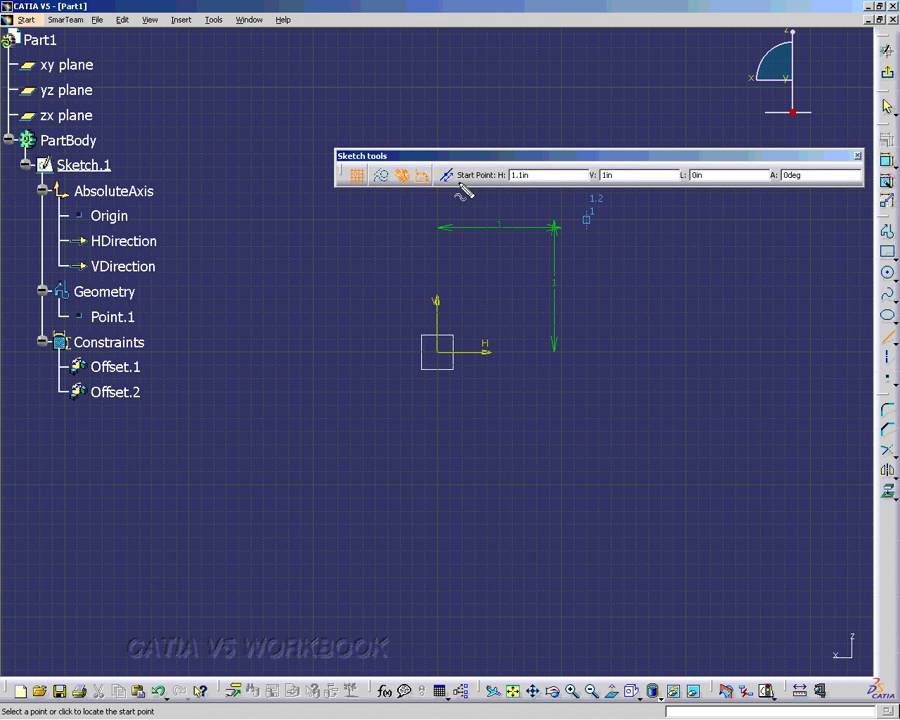
pyautogui.moveTo(463, 182); pyautogui.dragTo(501, 183)
pyautogui.moveTo(3, 710); pyautogui.dragTo(152, 717)
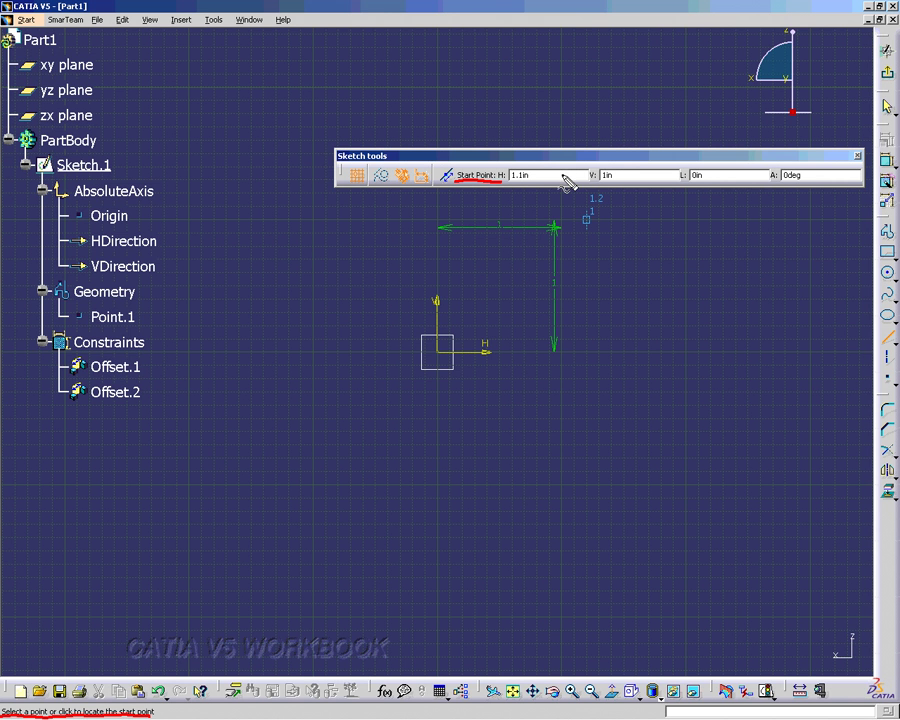
pyautogui.moveTo(680, 178); pyautogui.dragTo(699, 176)
pyautogui.moveTo(769, 180); pyautogui.dragTo(777, 179)
pyautogui.press('Escape')
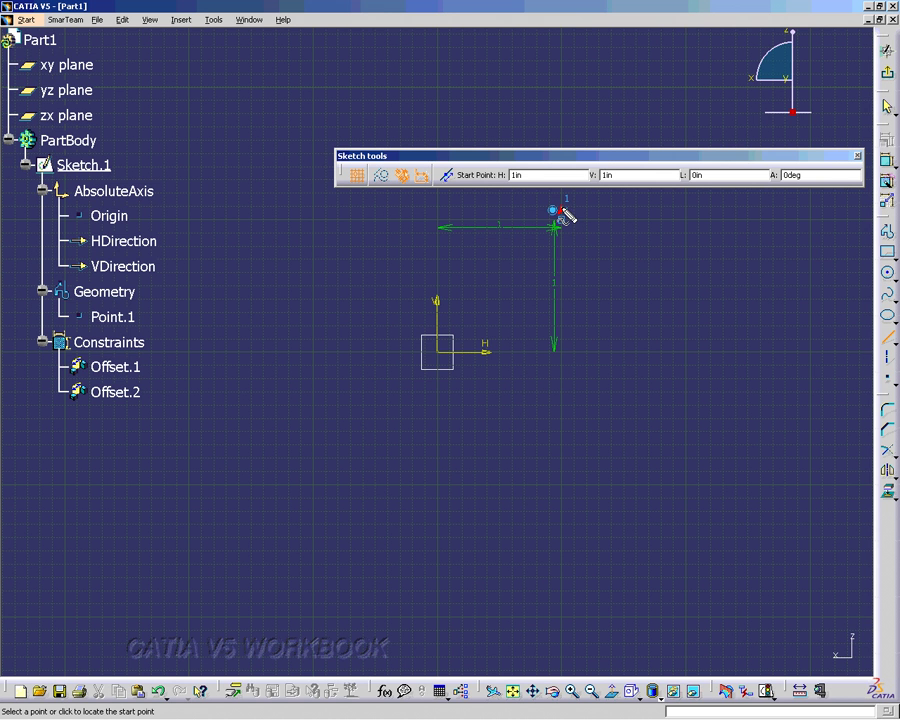
pyautogui.moveTo(561, 208); pyautogui.dragTo(560, 206)
pyautogui.press('Escape')
pyautogui.click(566, 224)
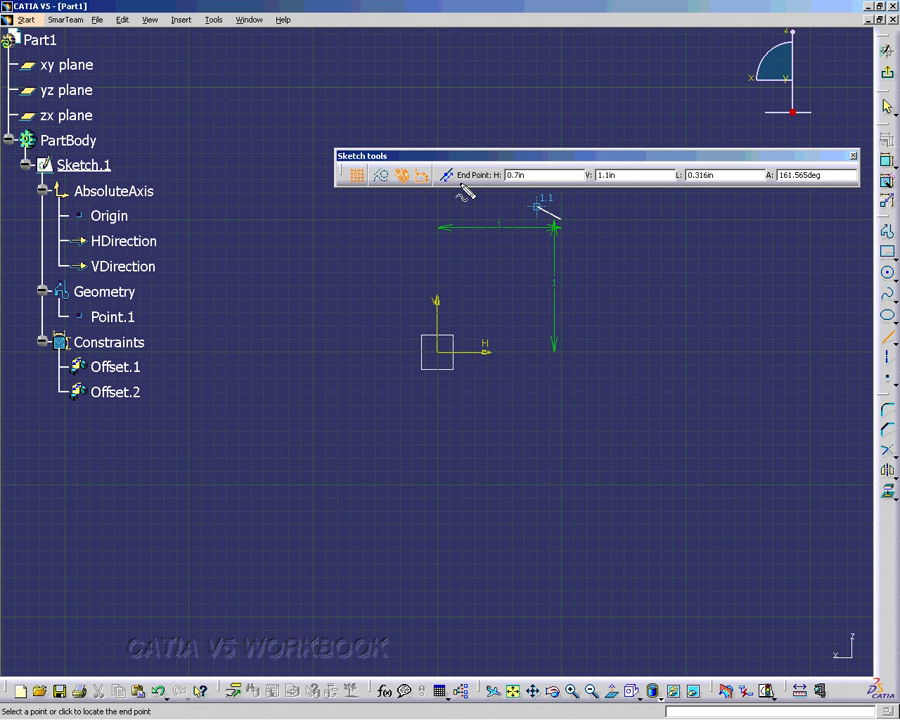
pyautogui.moveTo(463, 191); pyautogui.dragTo(495, 191)
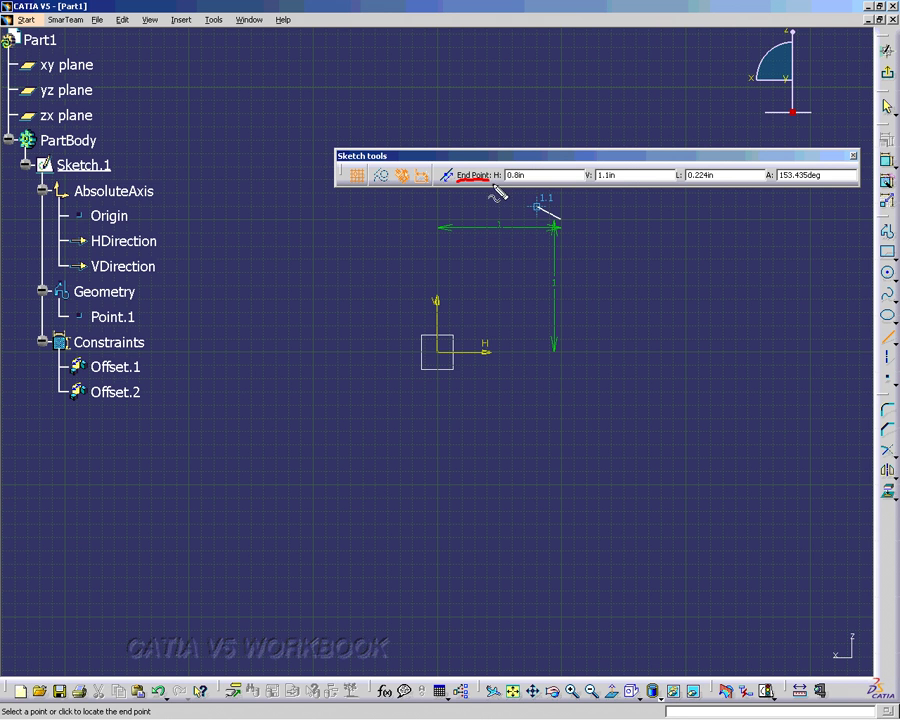
pyautogui.click(563, 352)
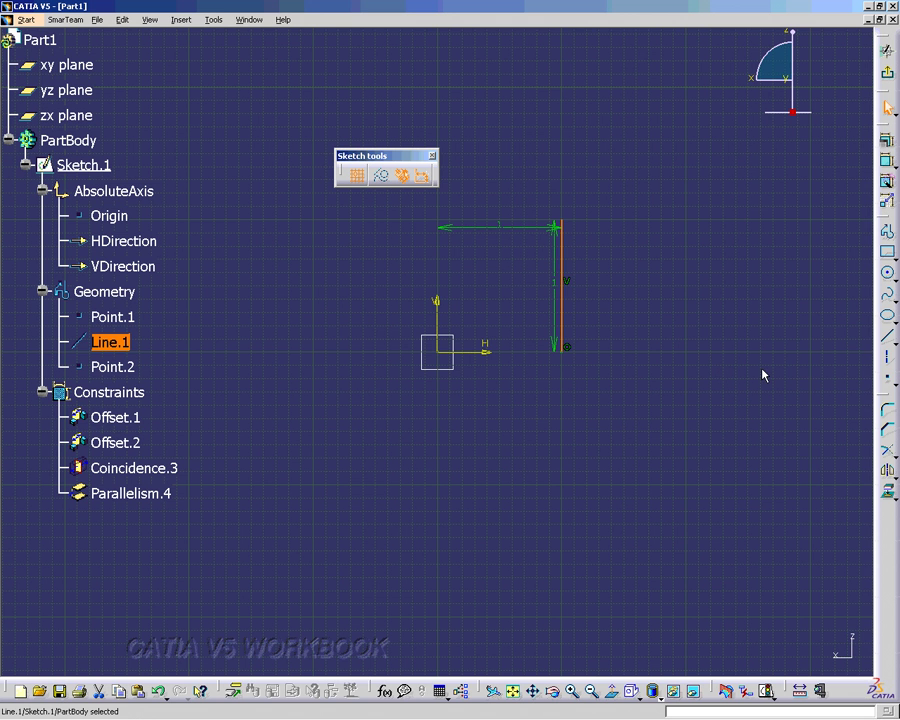
# Draw a horizontal line from the vertical line's bottom end to 2in, 0in.
pyautogui.click(888, 340)
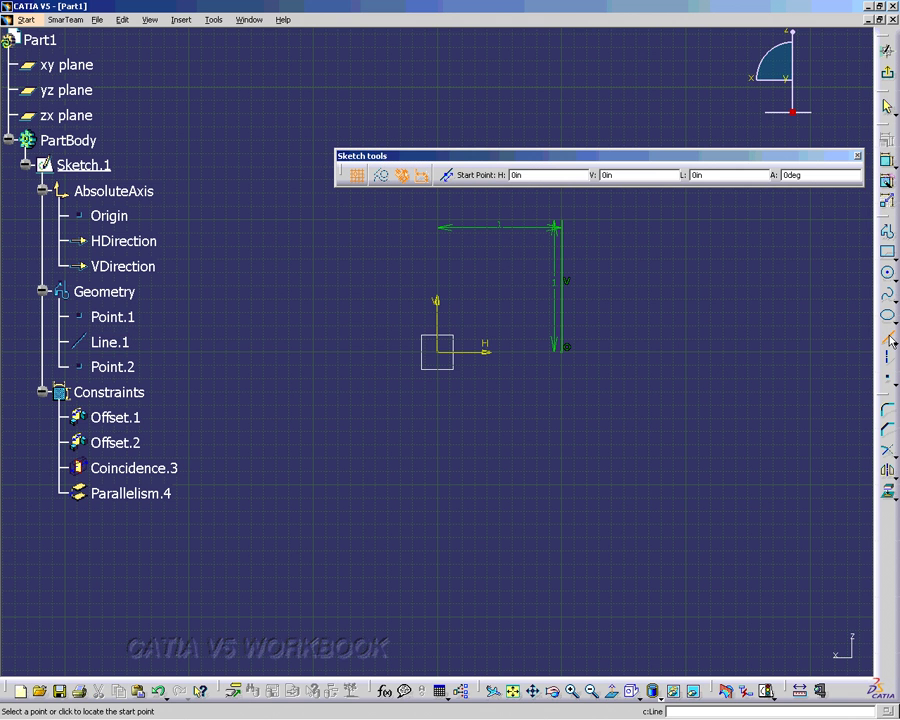
pyautogui.click(566, 356)
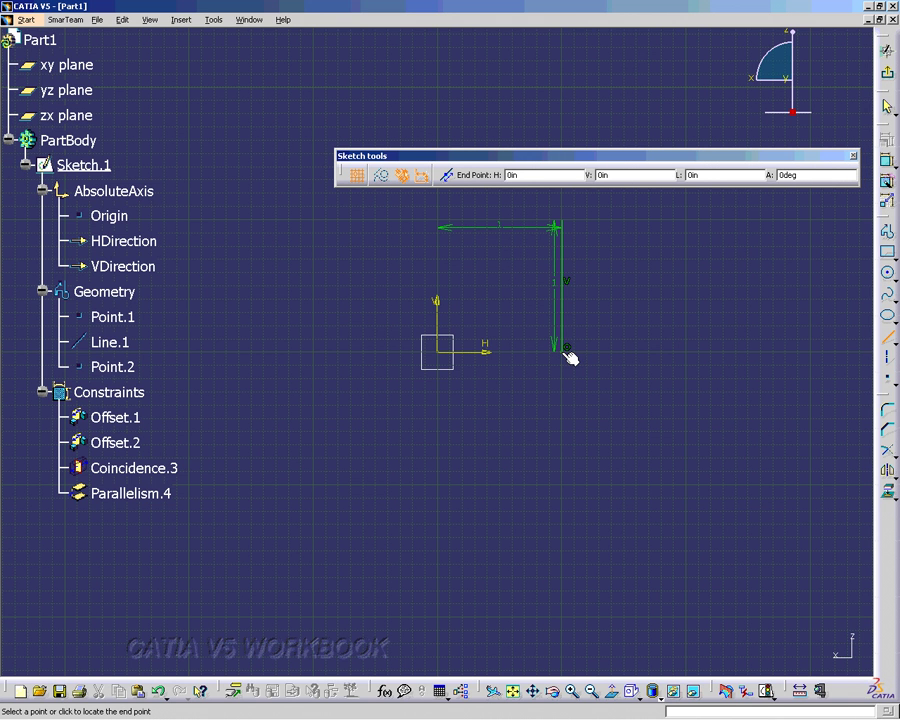
pyautogui.click(688, 356)
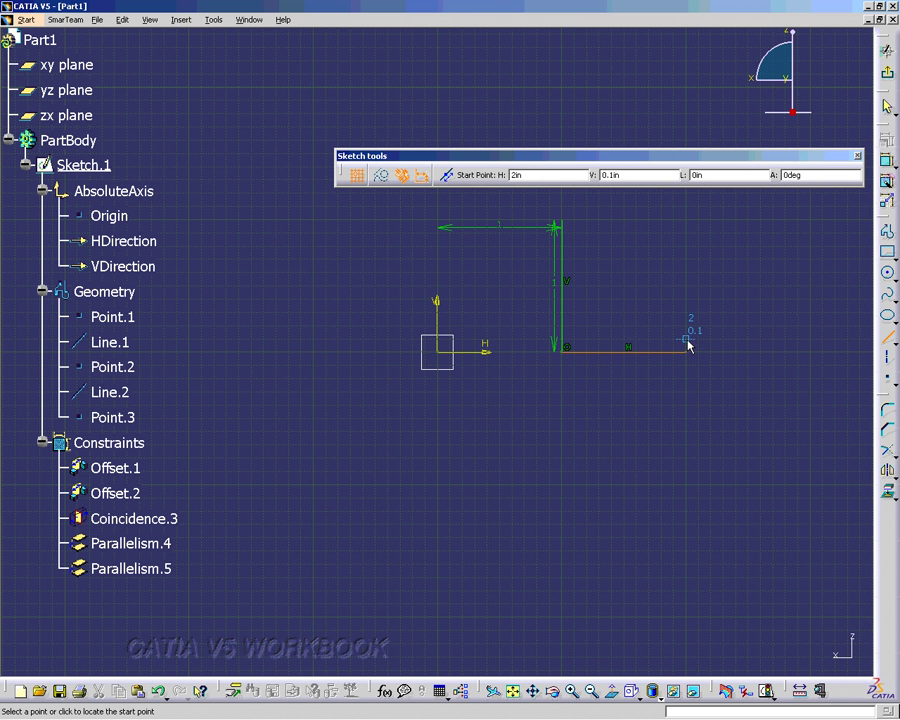
# Cancel the pending line and undo the horizontal line.
pyautogui.click(688, 346)
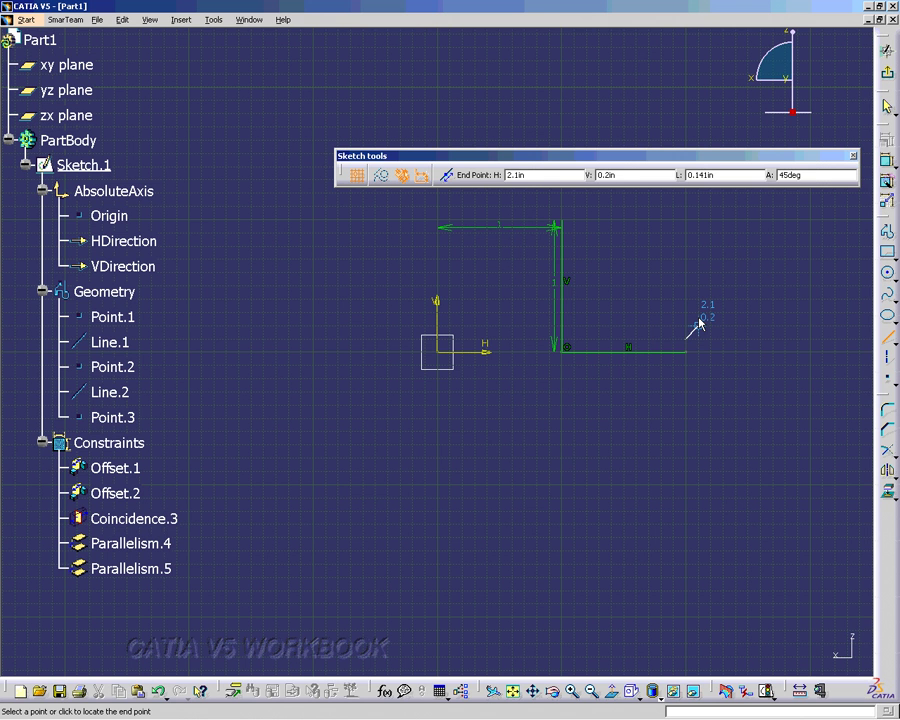
pyautogui.click(159, 691)
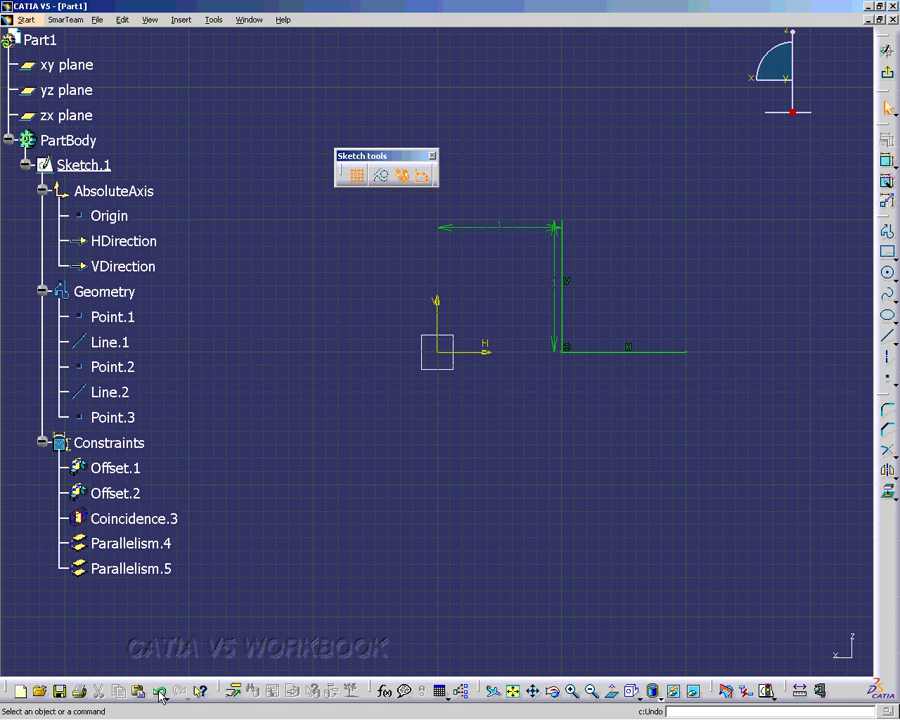
pyautogui.click(159, 691)
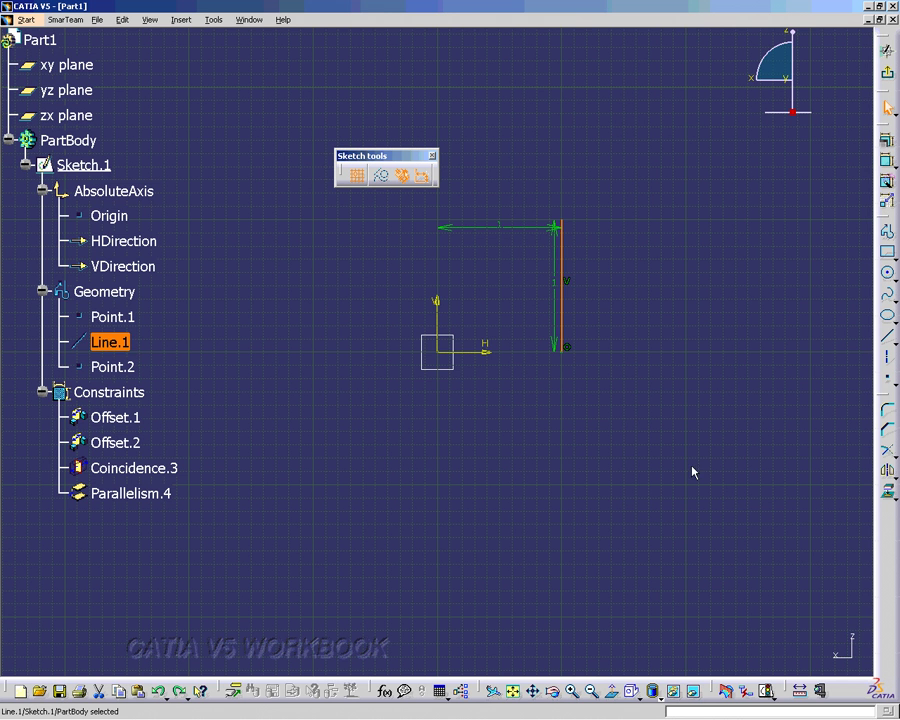
# Redraw a 1in horizontal line rightward from the vertical line's bottom end.
pyautogui.click(783, 349)
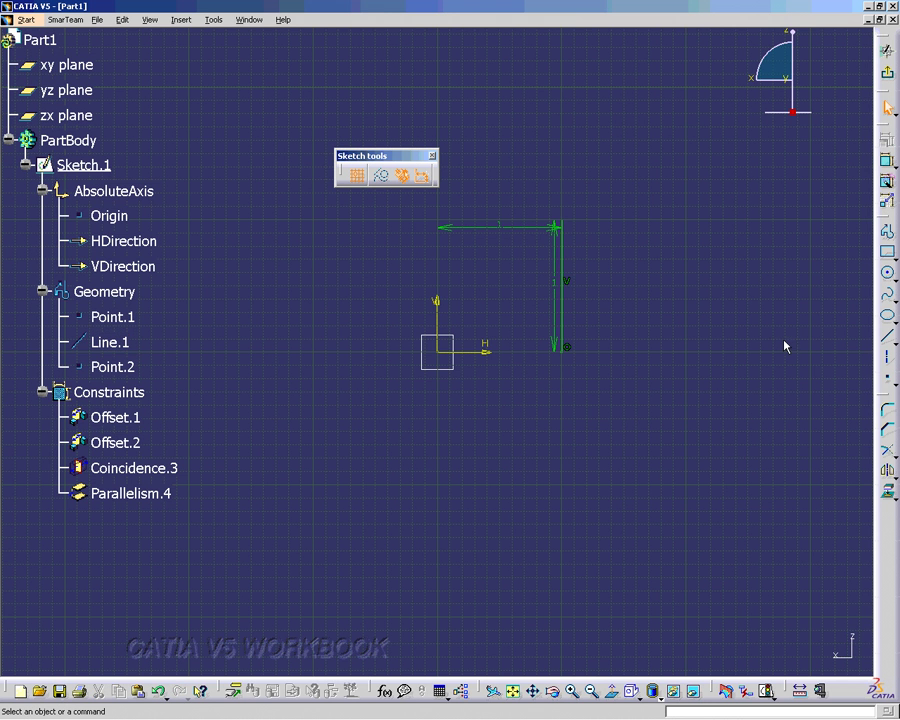
pyautogui.click(889, 343)
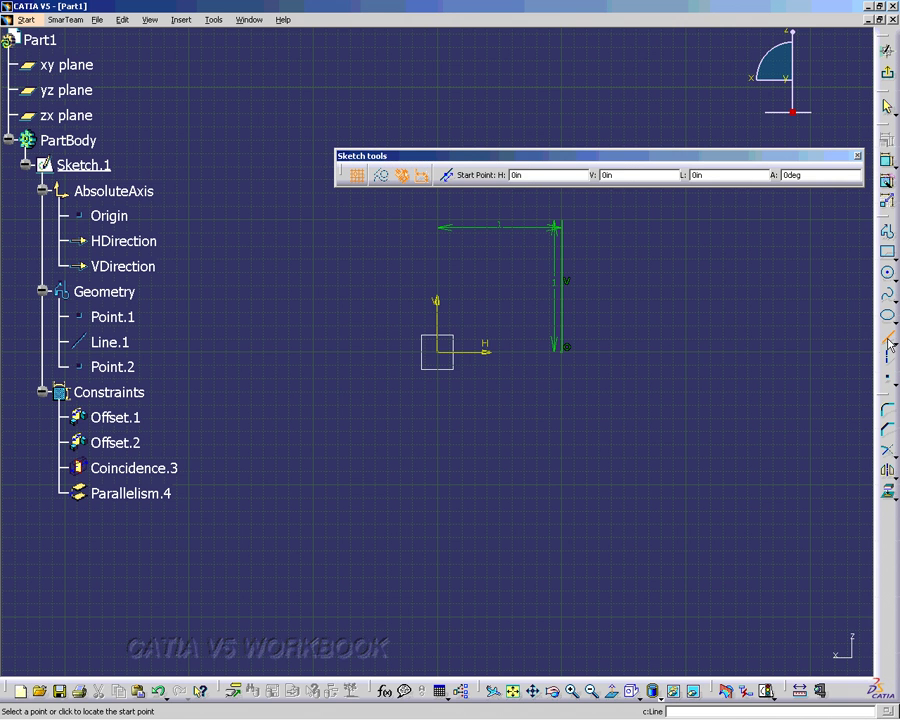
pyautogui.click(565, 352)
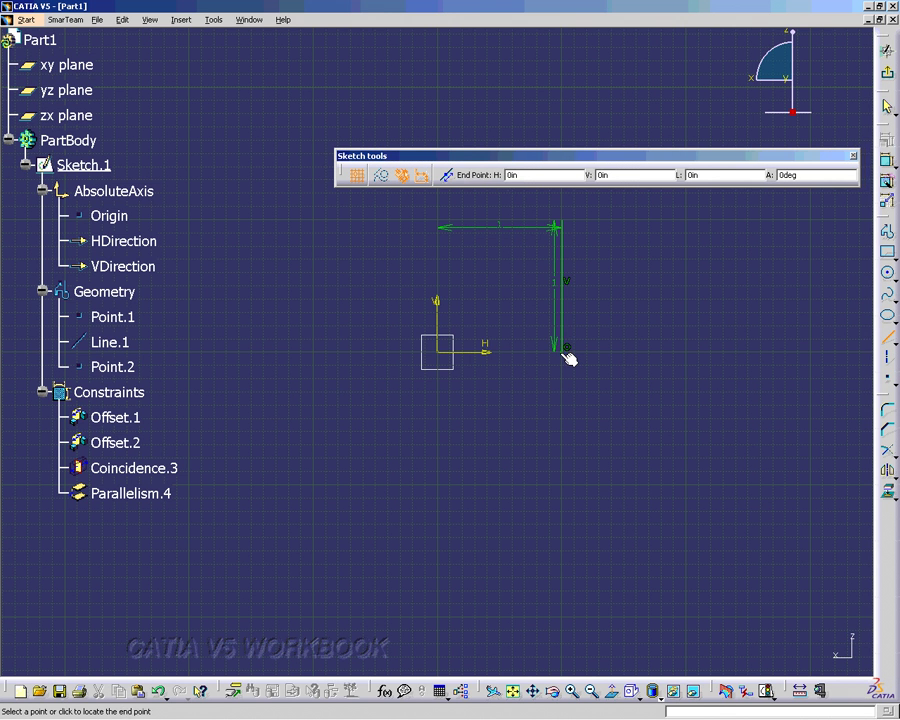
pyautogui.click(688, 354)
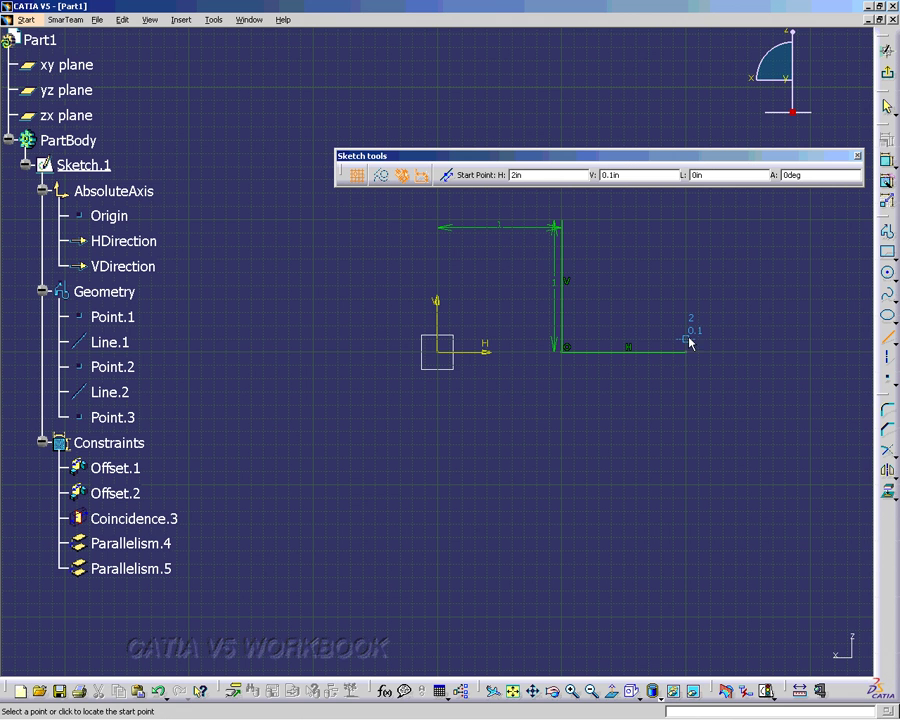
# Add a short 0.1in vertical tick upward at the horizontal line's right end.
pyautogui.click(692, 356)
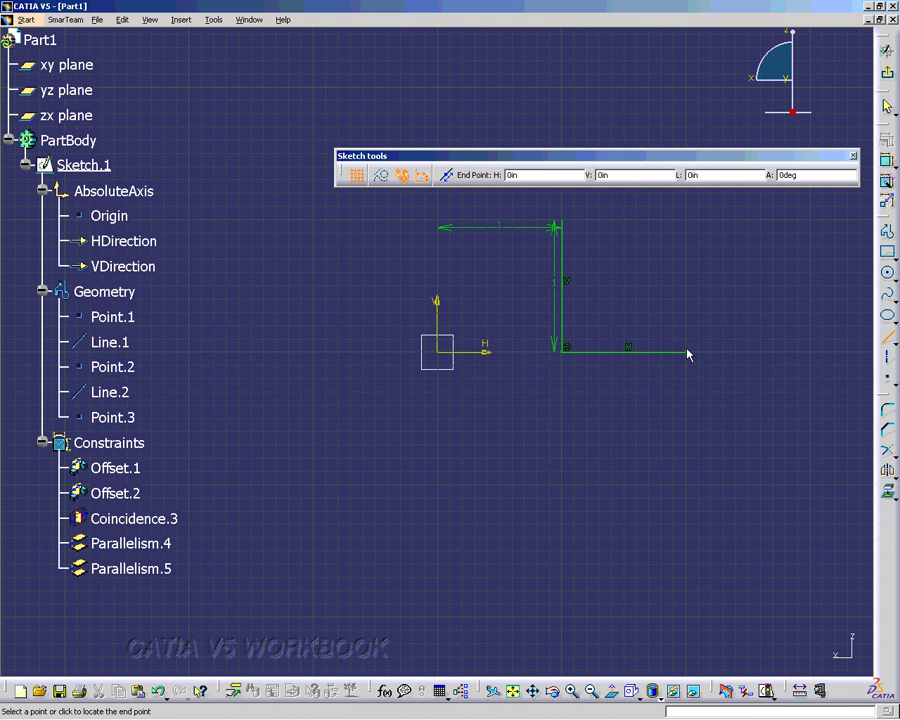
pyautogui.click(687, 343)
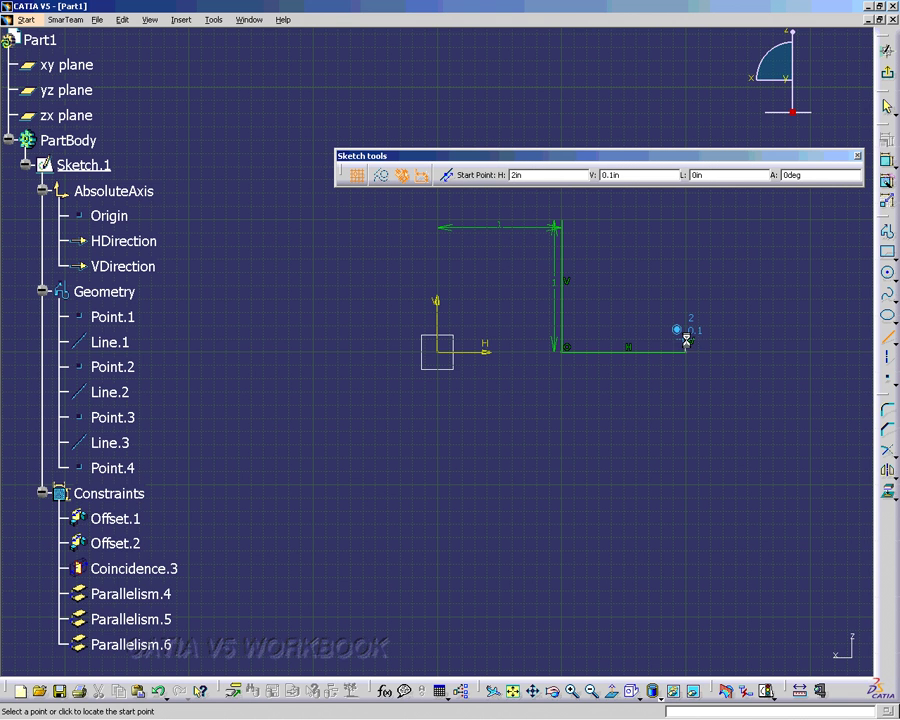
pyautogui.click(692, 344)
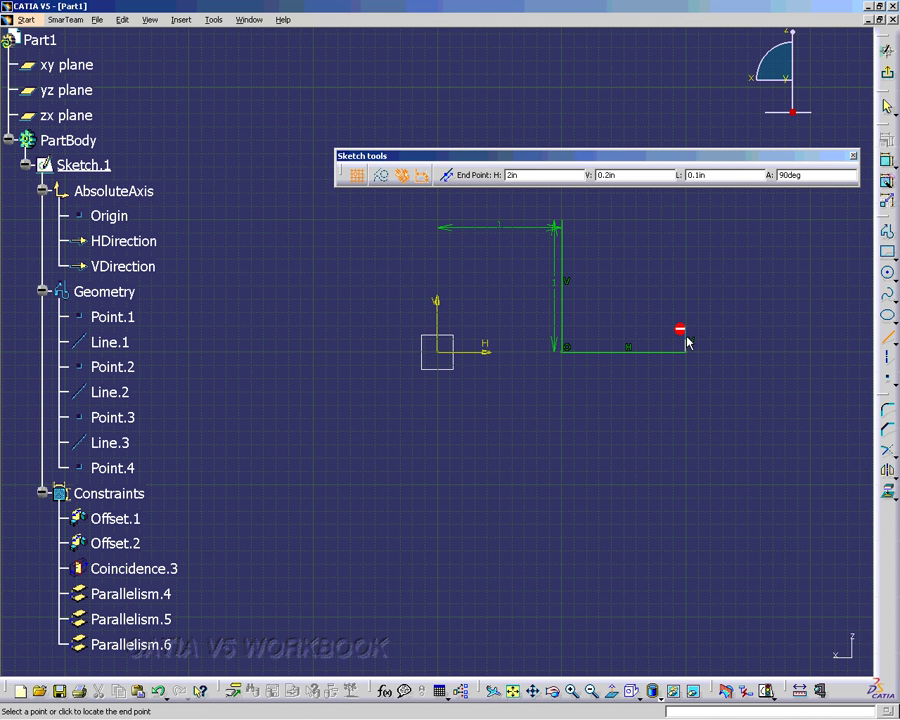
pyautogui.press('Escape')
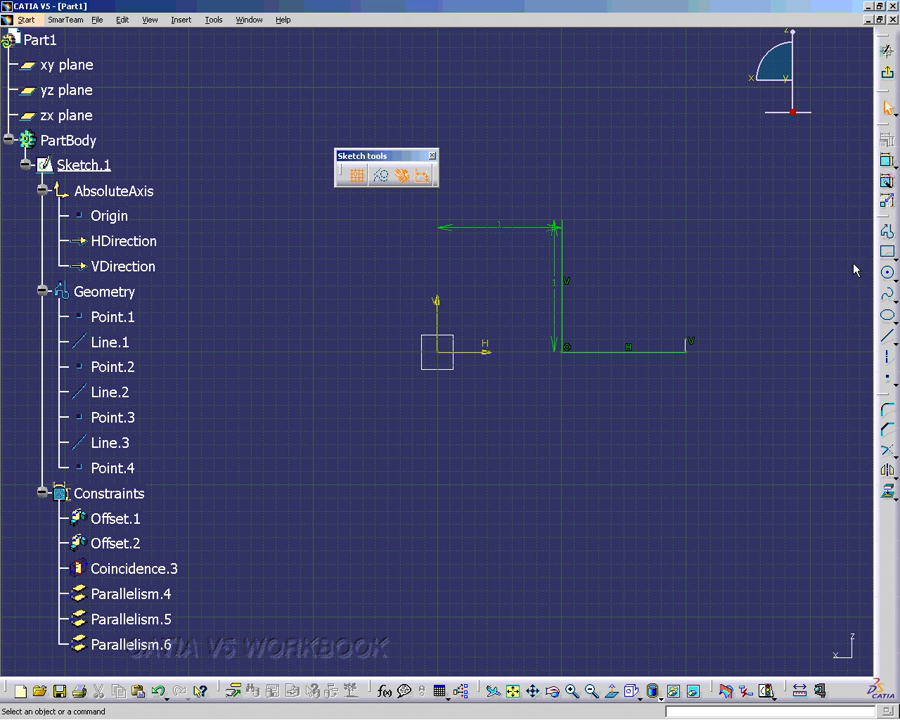
# Draw a three-segment profile from the tick's top: left, up to V 1in, then short left.
pyautogui.click(887, 236)
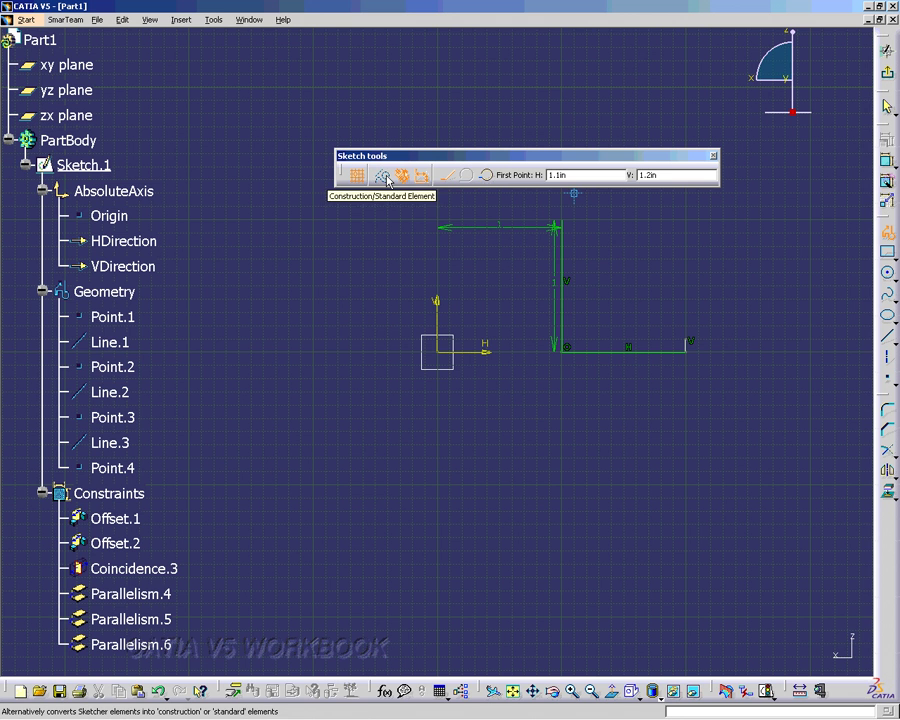
pyautogui.click(692, 343)
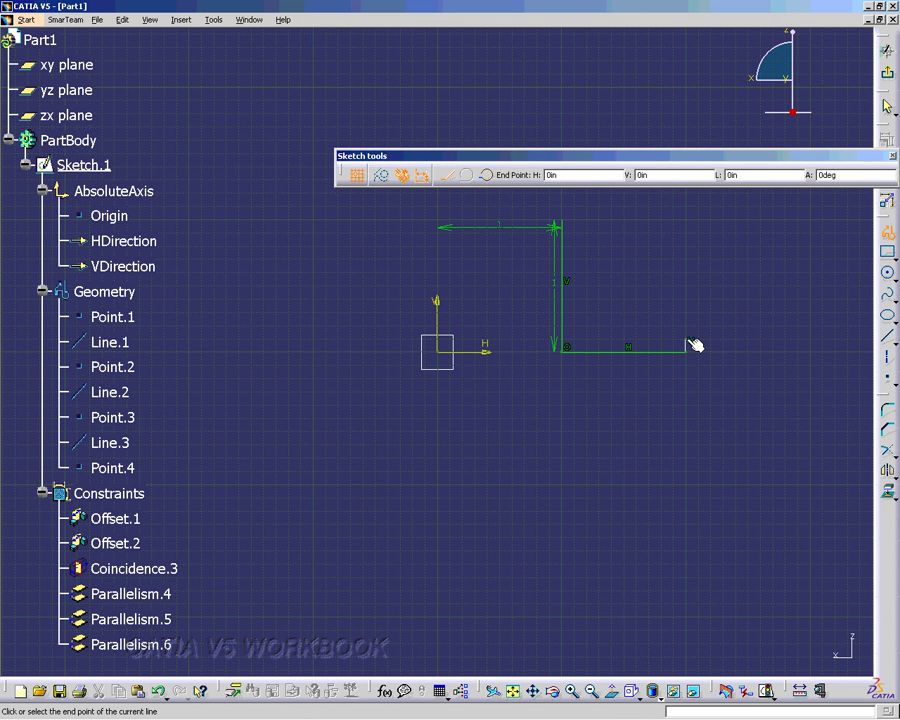
pyautogui.click(576, 345)
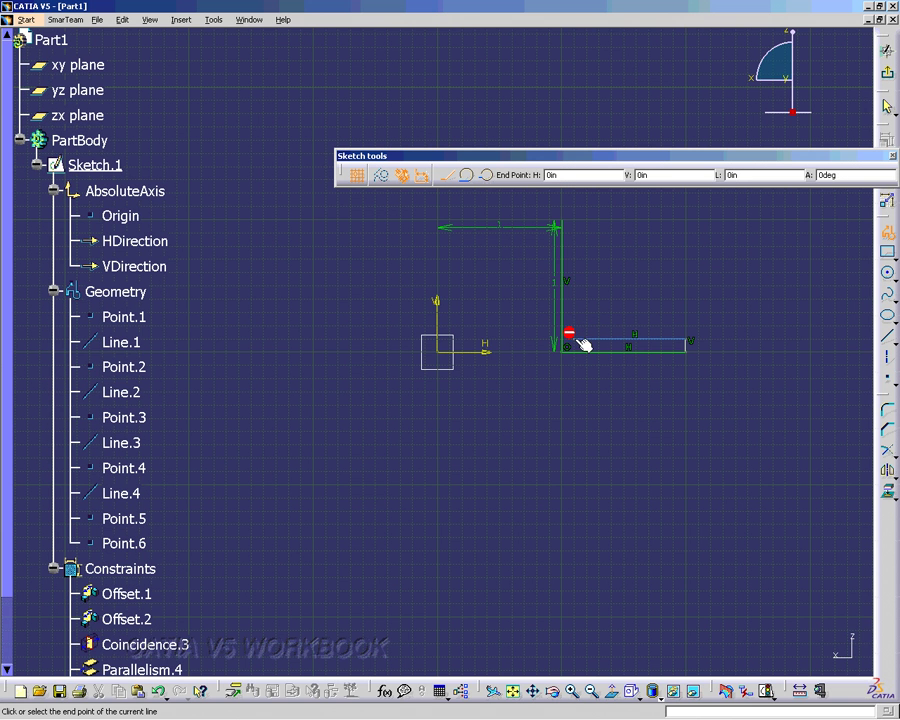
pyautogui.click(575, 222)
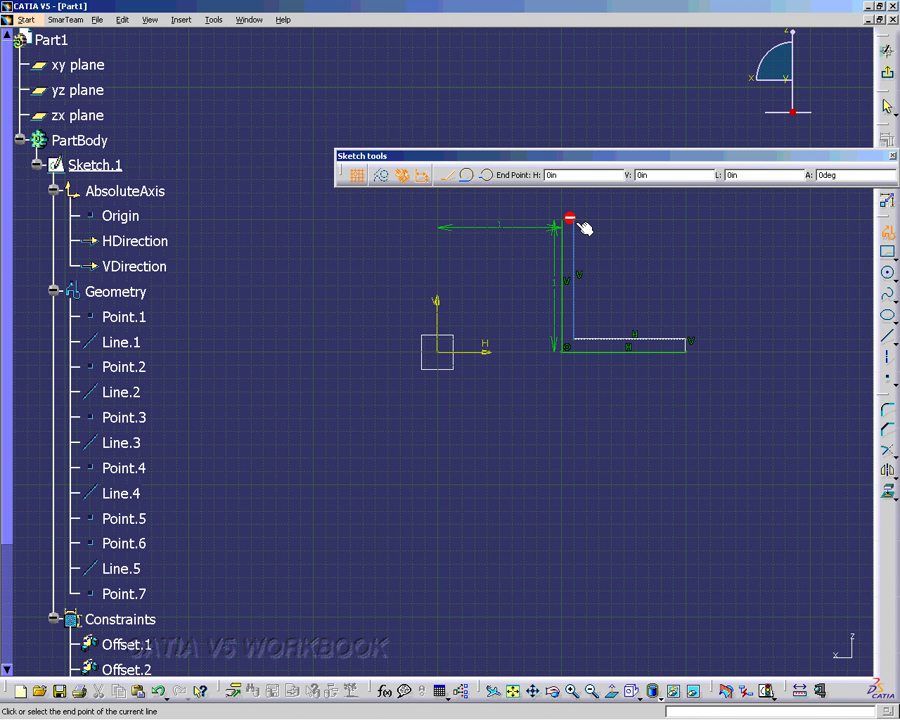
pyautogui.doubleClick(513, 222)
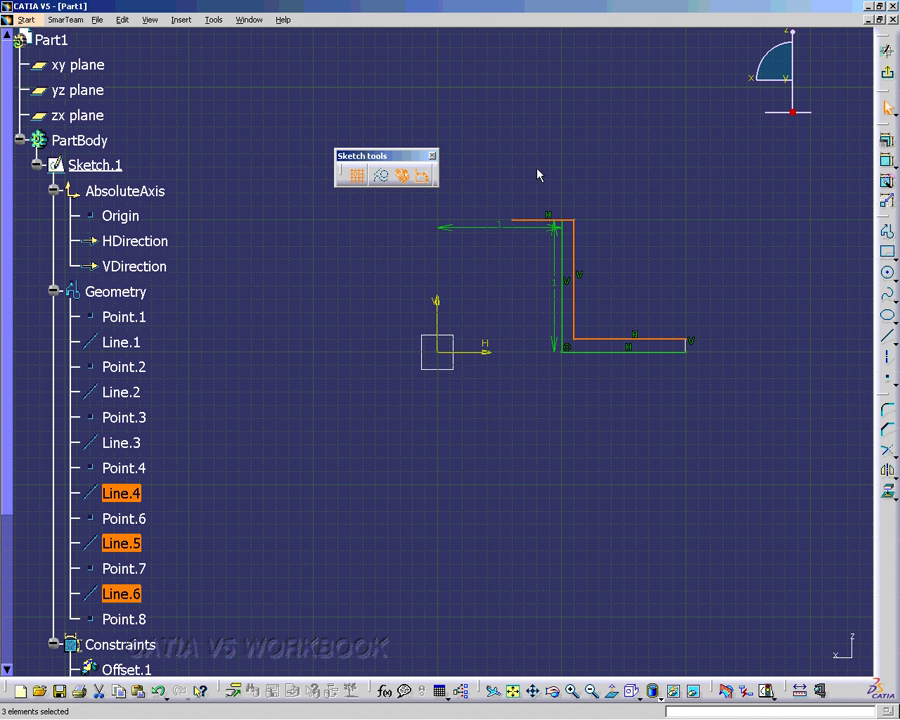
pyautogui.click(887, 233)
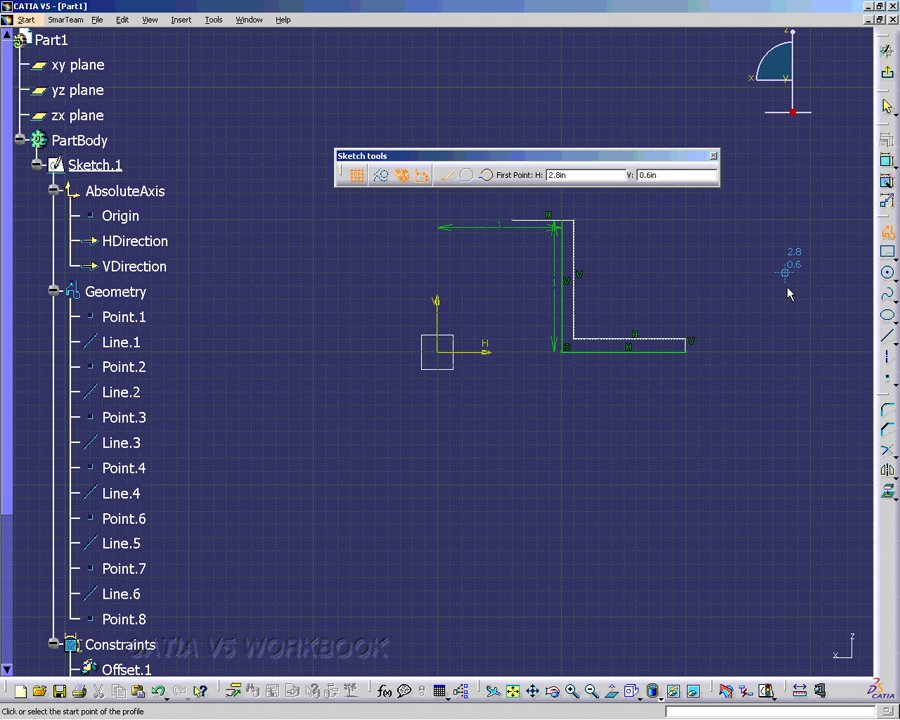
pyautogui.click(799, 350)
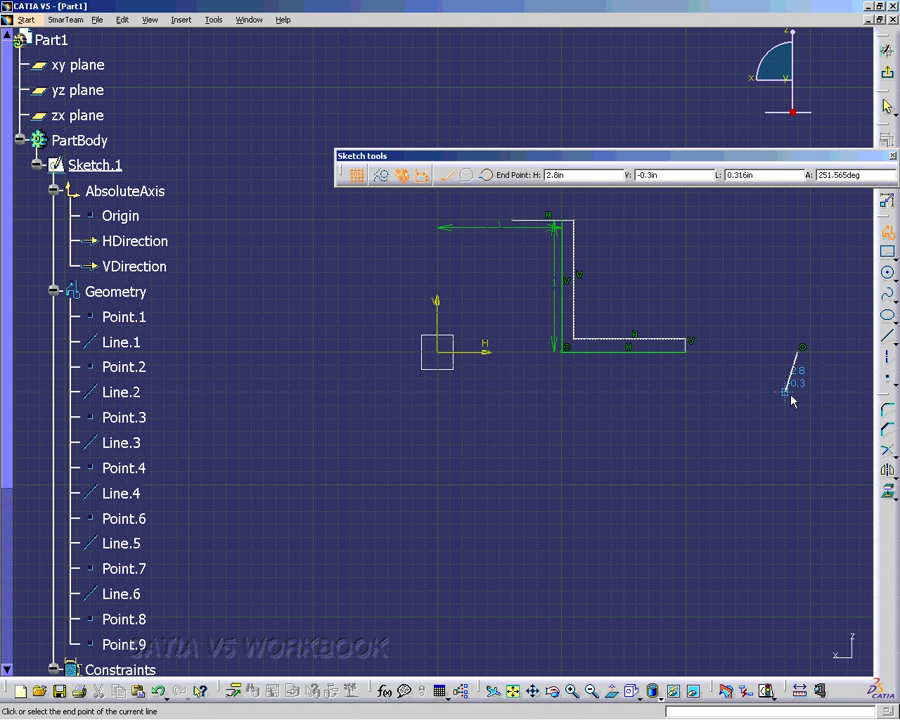
pyautogui.click(760, 443)
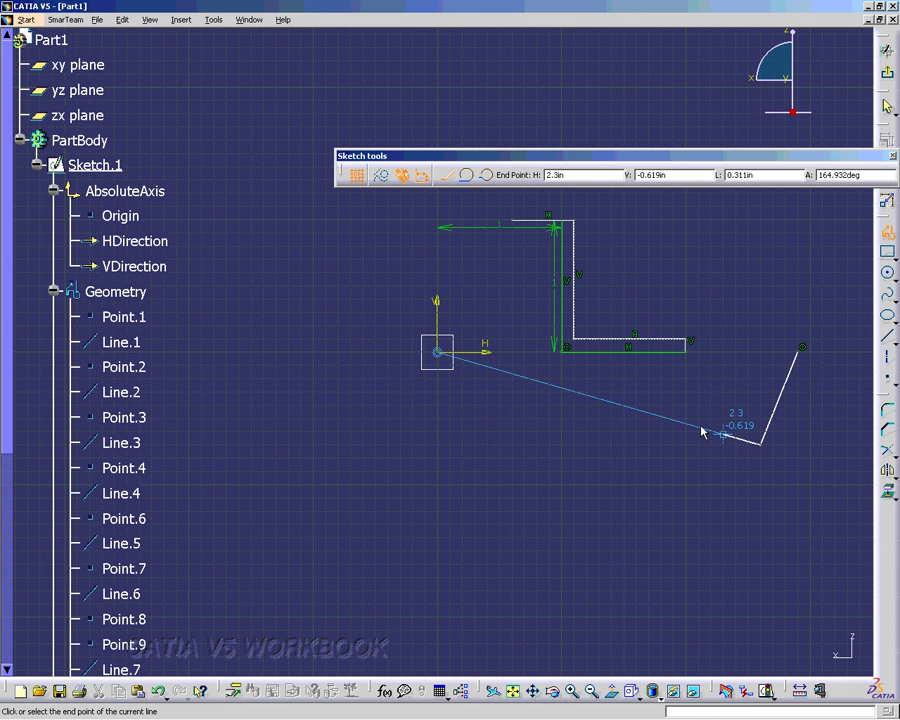
pyautogui.click(467, 177)
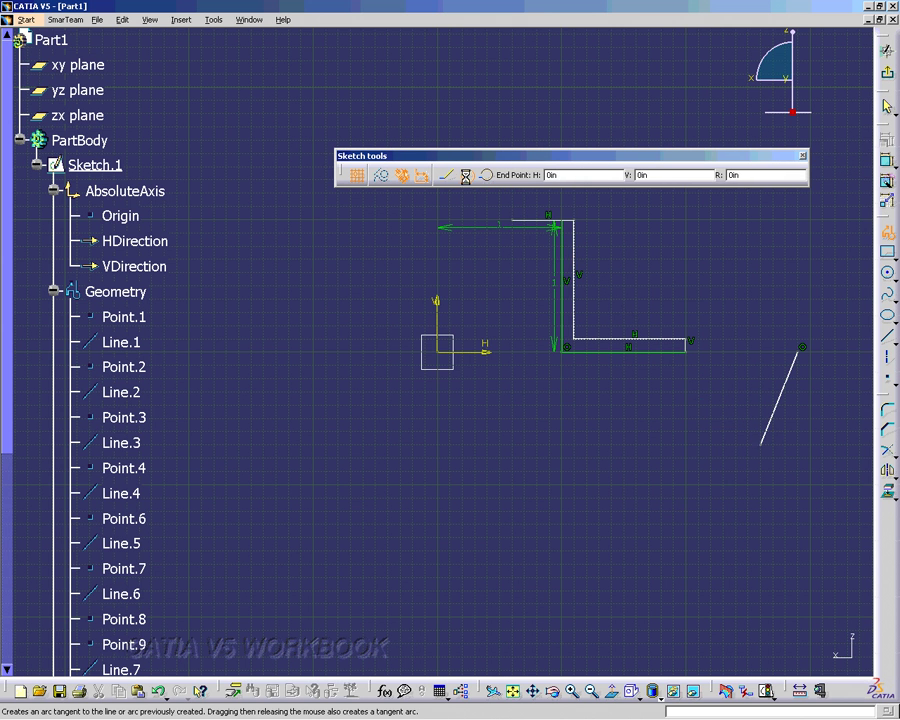
pyautogui.click(679, 458)
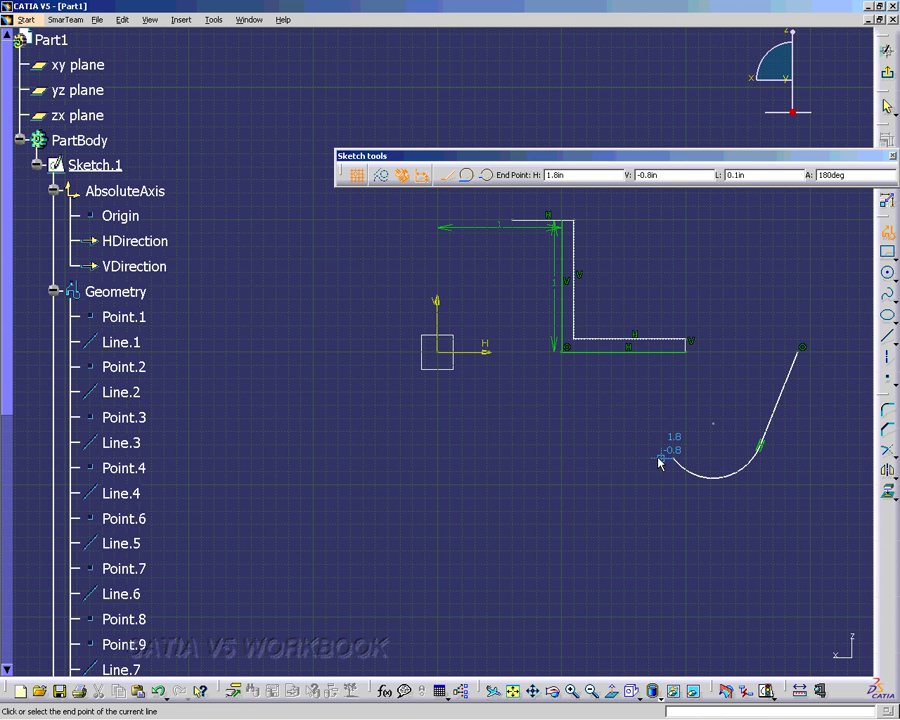
pyautogui.click(609, 459)
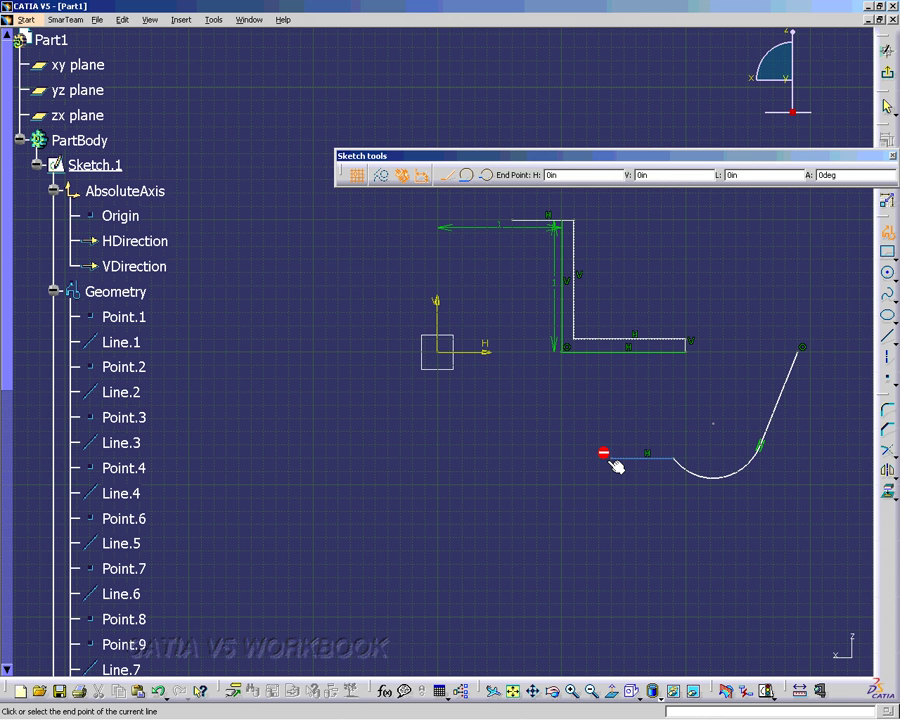
pyautogui.click(600, 485)
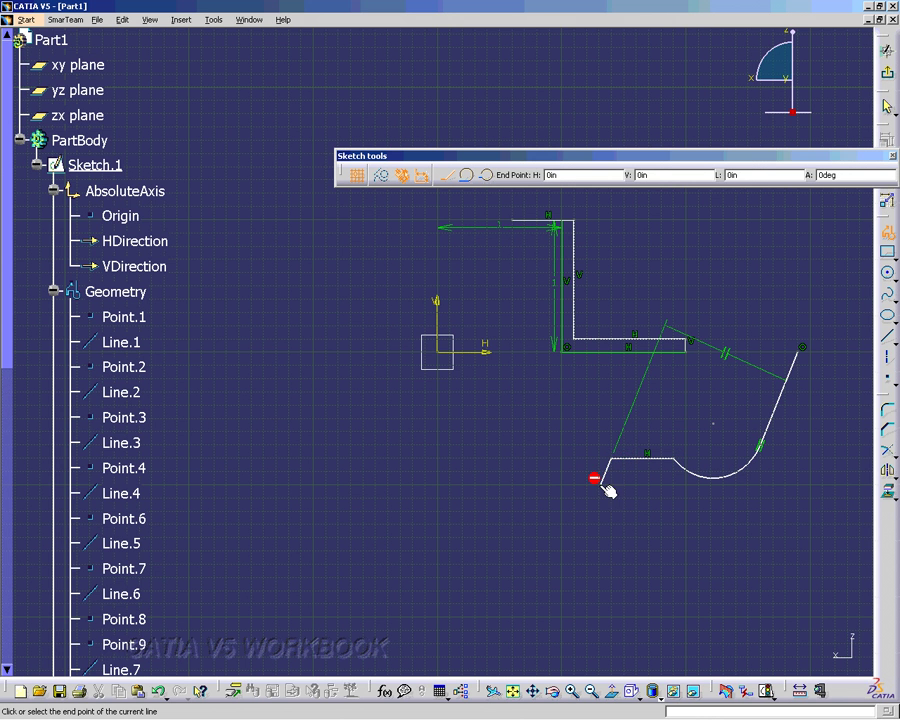
pyautogui.doubleClick(531, 533)
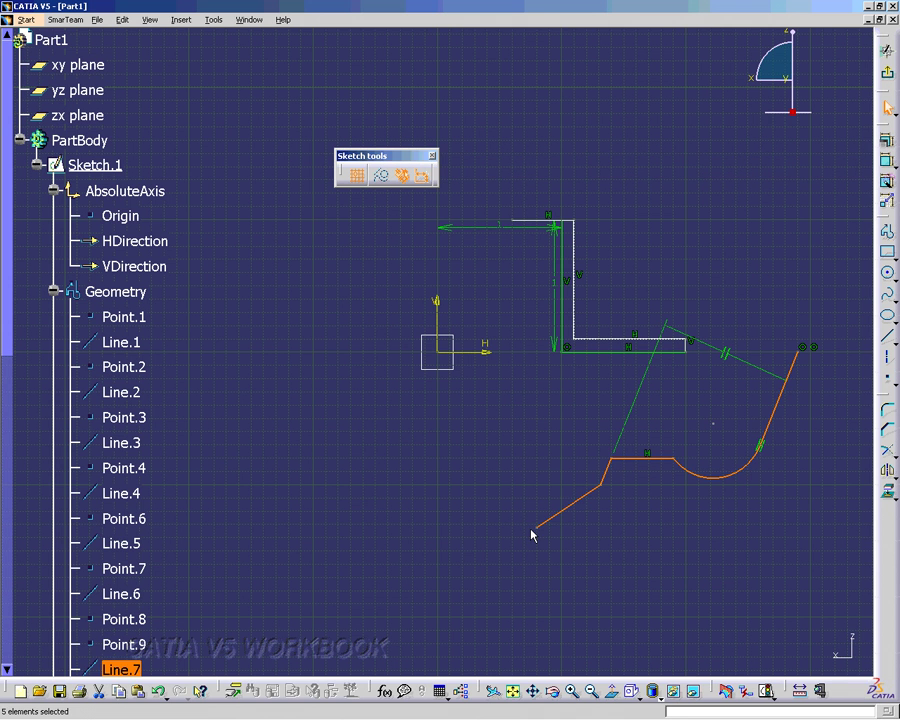
pyautogui.click(158, 690)
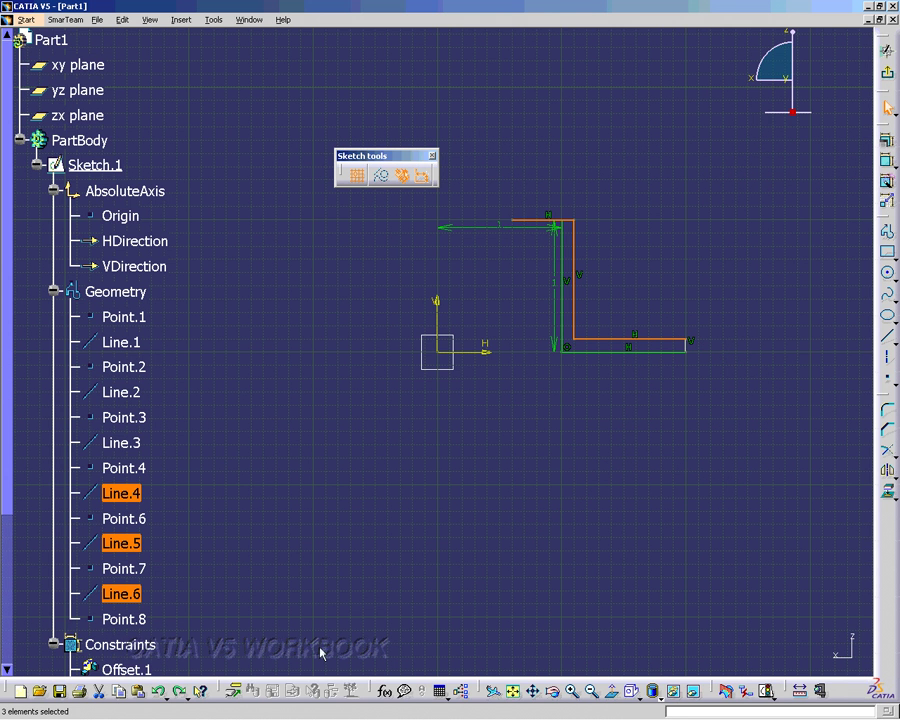